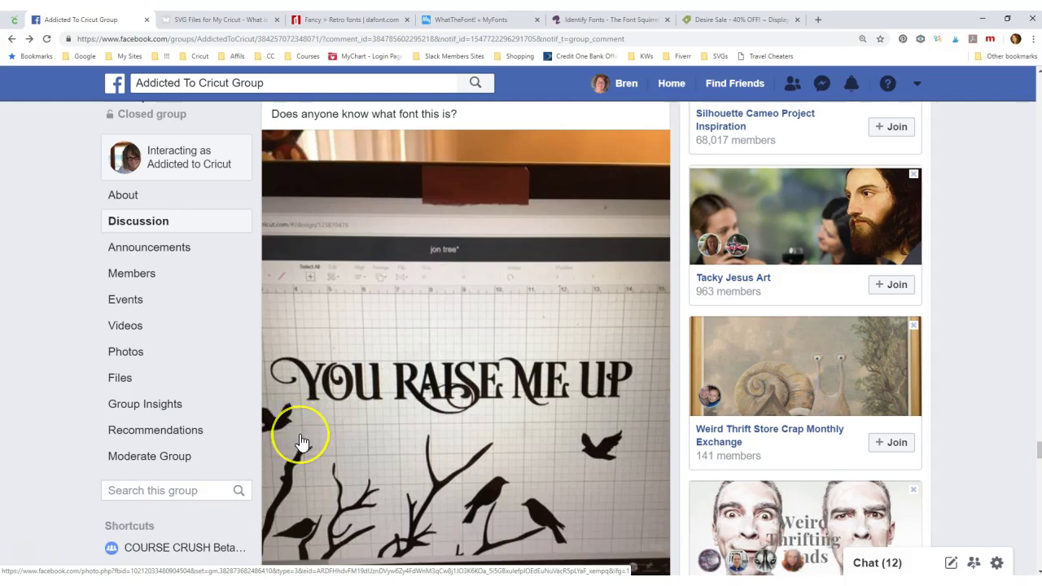
# Read the group post and comments about the "YOU RAISE ME UP" font and check the Desire font listing on Creative Market.
pyautogui.scroll(-5, 301, 442)
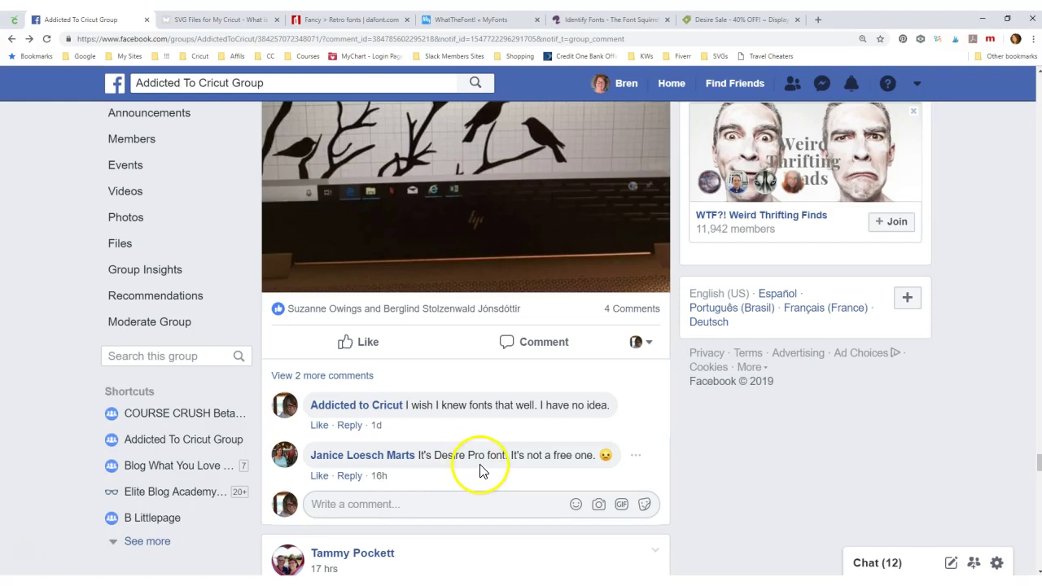
pyautogui.scroll(2, 461, 472)
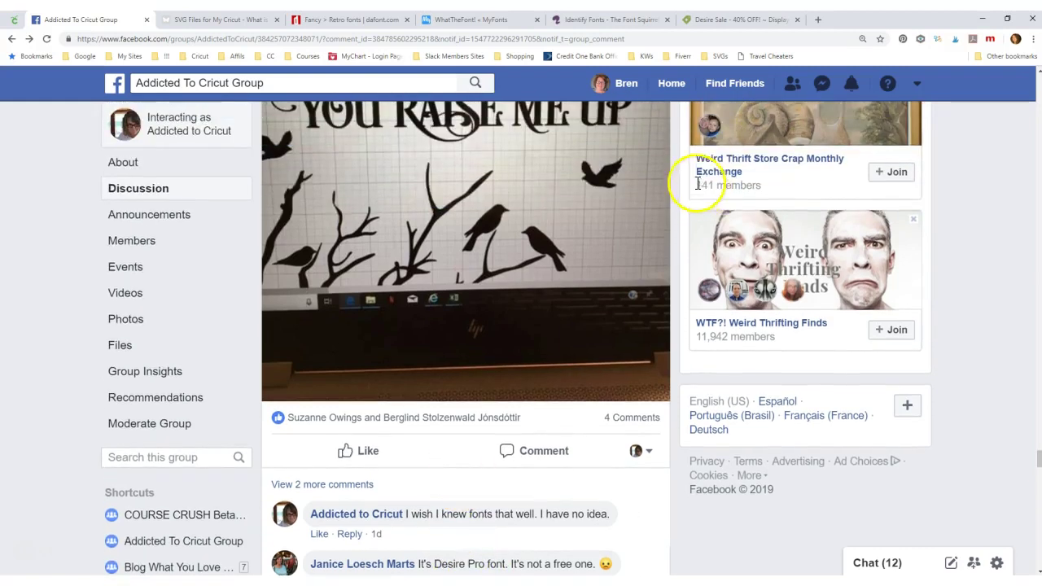
pyautogui.click(717, 19)
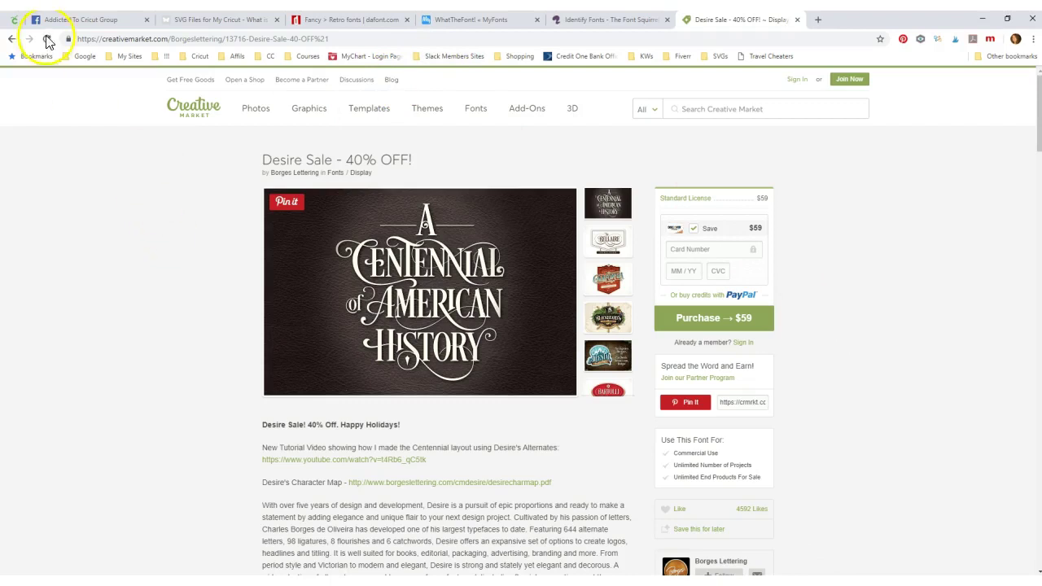
pyautogui.click(65, 19)
pyautogui.scroll(2, 372, 330)
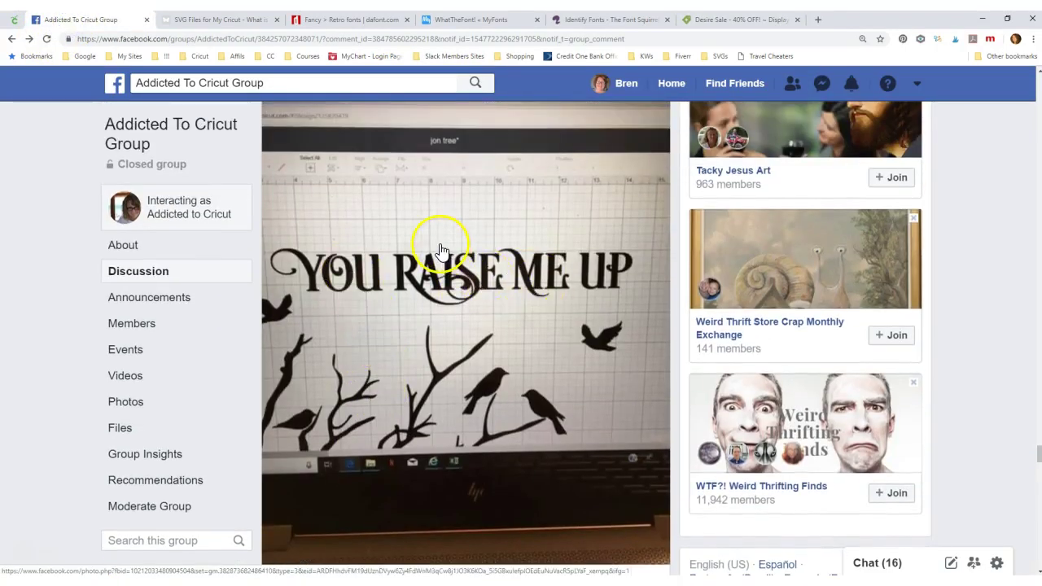
# Switch to the WhatTheFont results and compare the suggested fonts with the "YOU RAISE ME UP" sample.
pyautogui.click(448, 21)
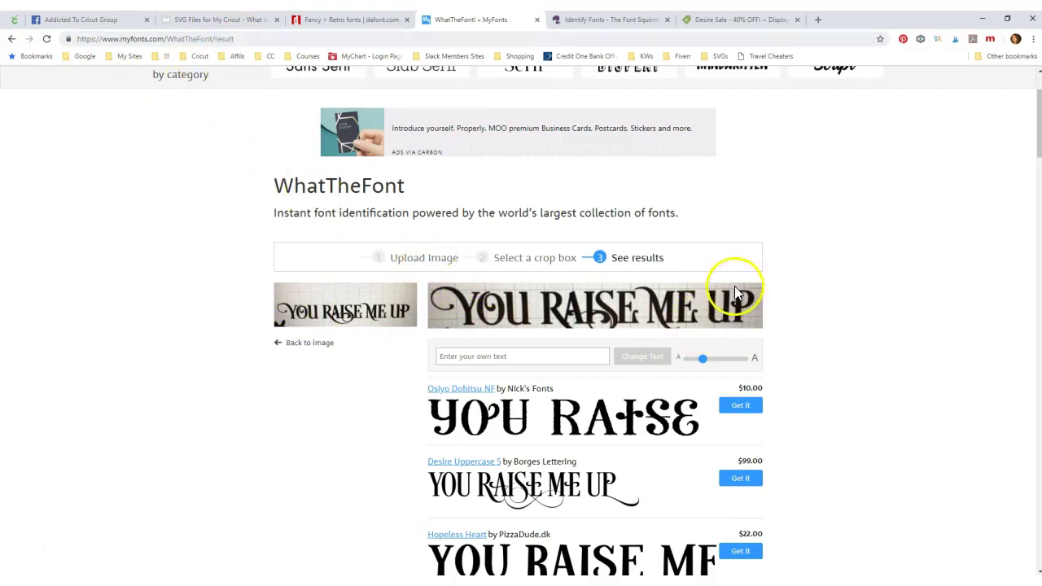
pyautogui.hotkey('alt', 'Tab')
pyautogui.moveTo(350, 126); pyautogui.dragTo(954, 132)
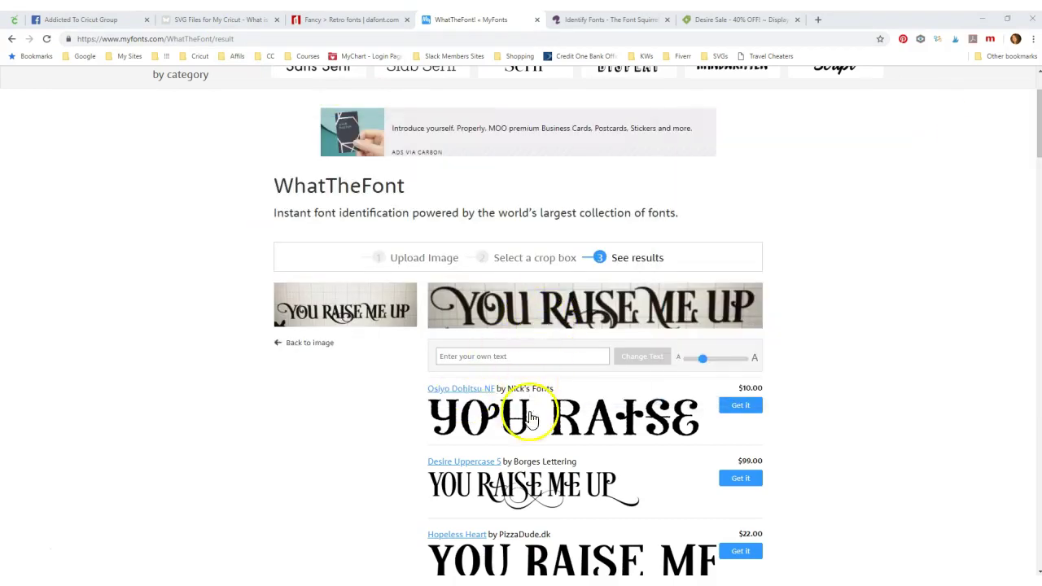
pyautogui.scroll(-1, 192, 432)
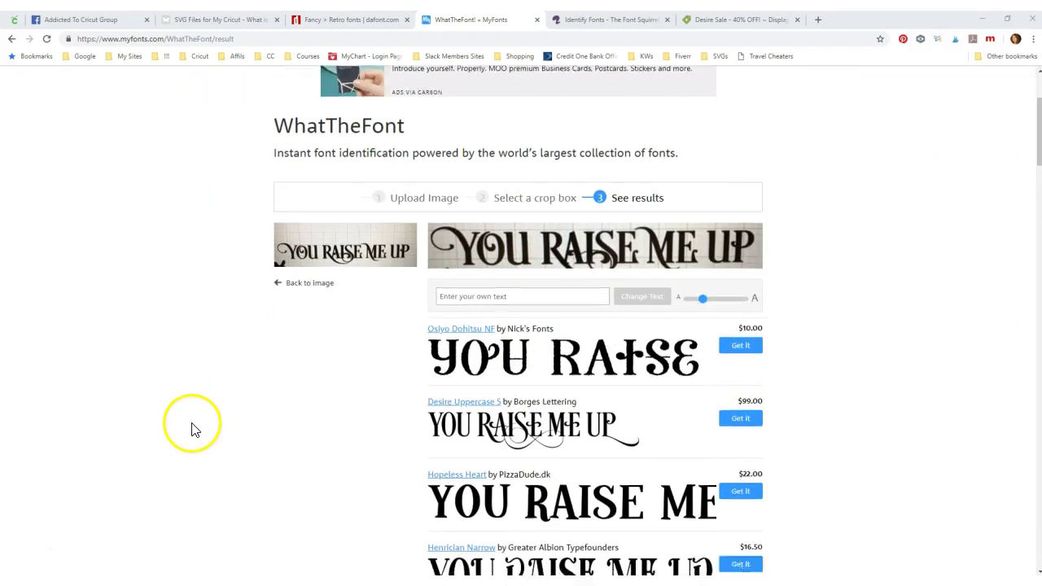
pyautogui.scroll(-1, 193, 423)
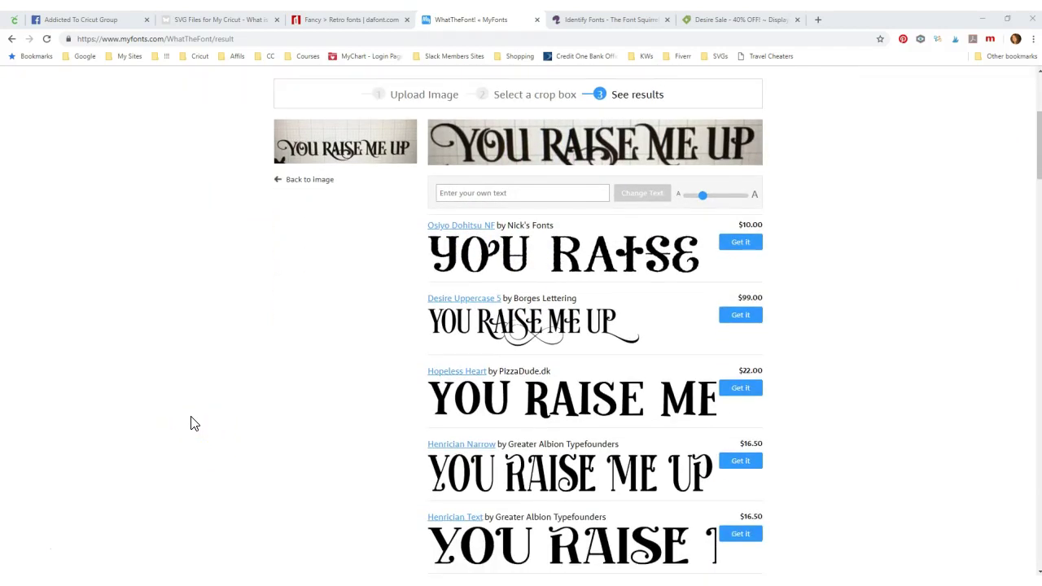
pyautogui.scroll(-3, 193, 423)
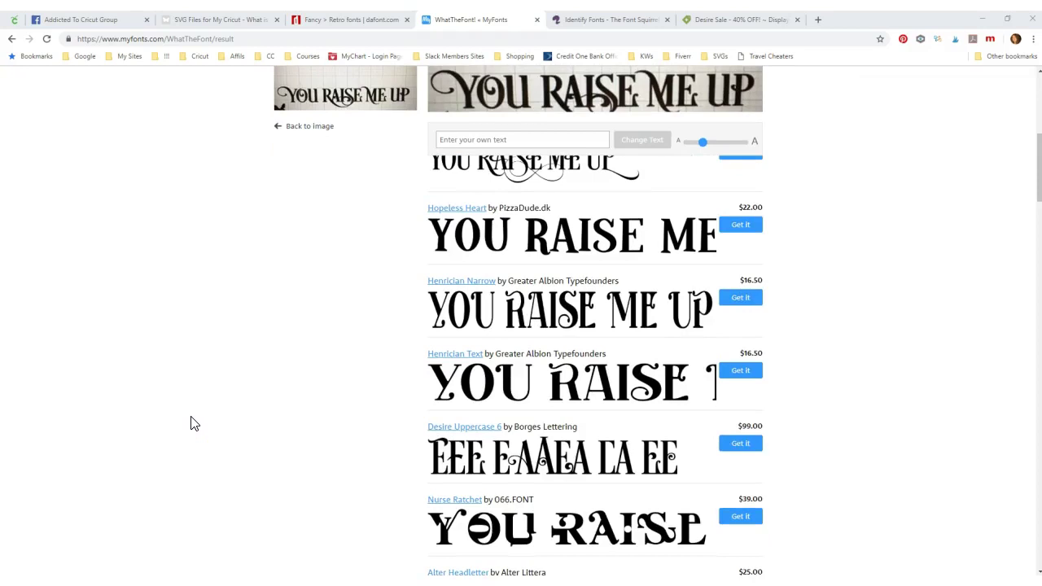
pyautogui.scroll(4, 193, 423)
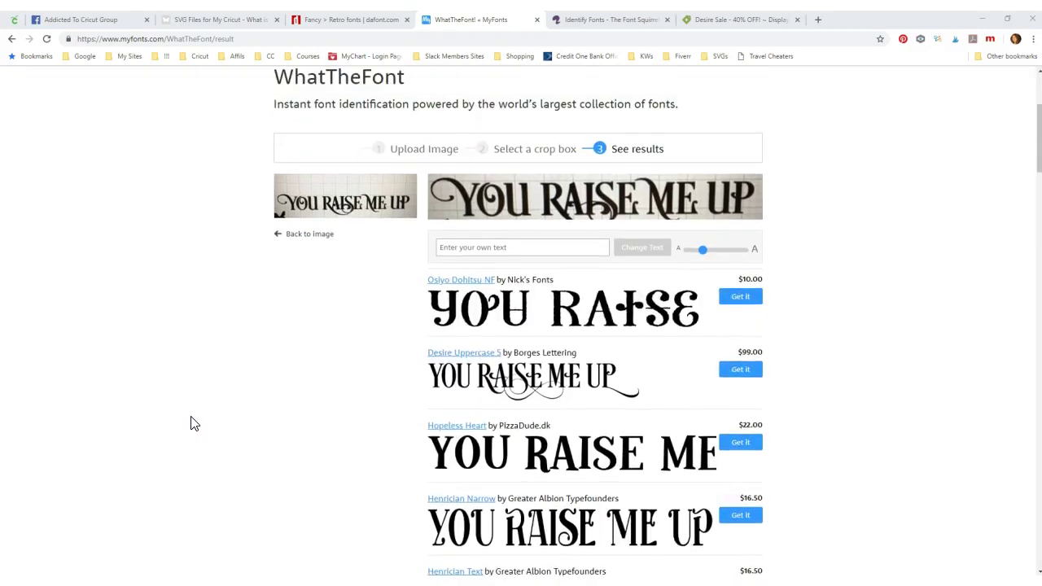
pyautogui.scroll(-1, 193, 423)
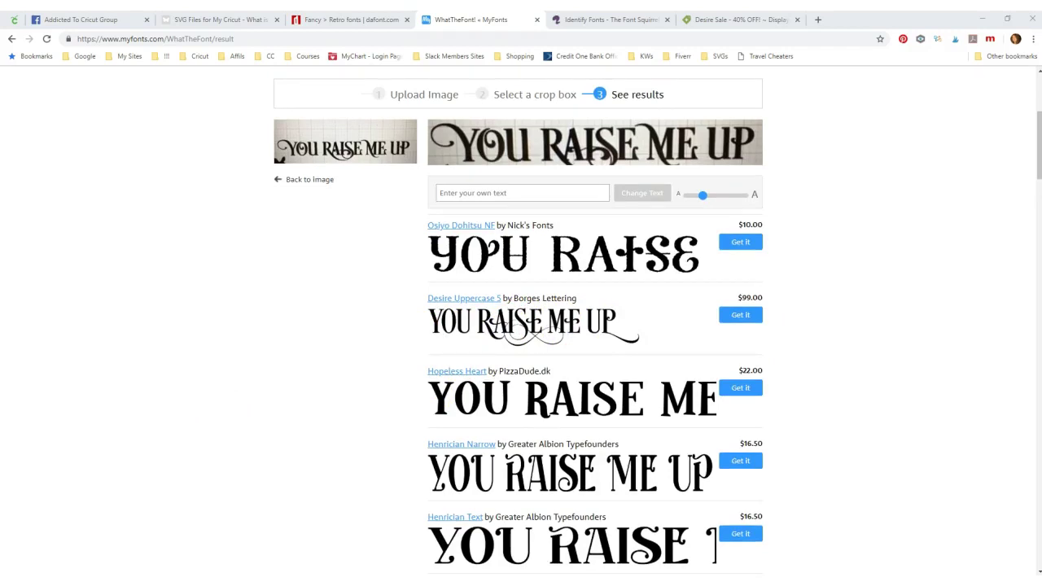
pyautogui.scroll(-2, 190, 396)
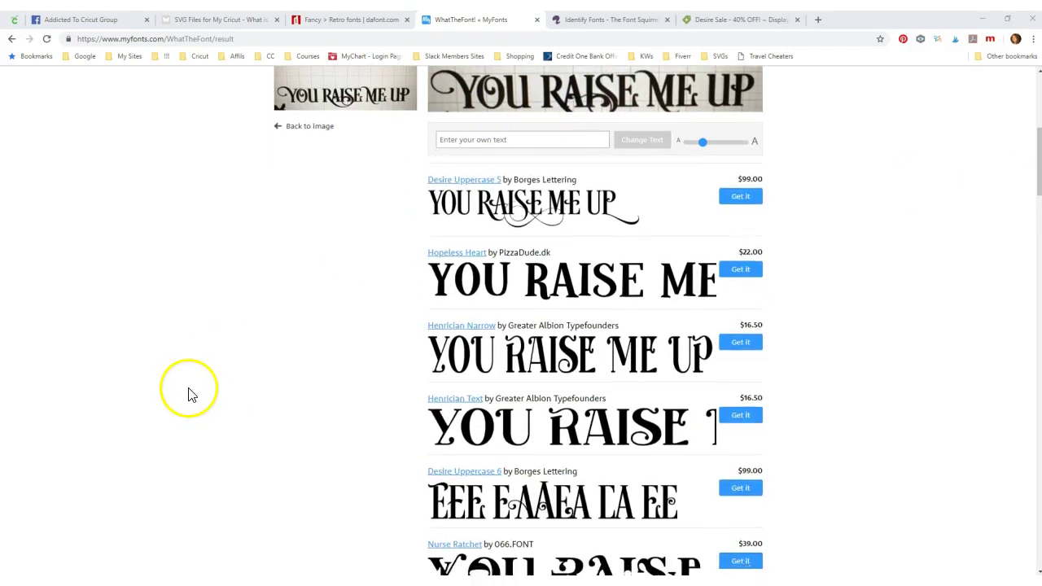
pyautogui.scroll(-1, 191, 395)
pyautogui.scroll(5, 188, 395)
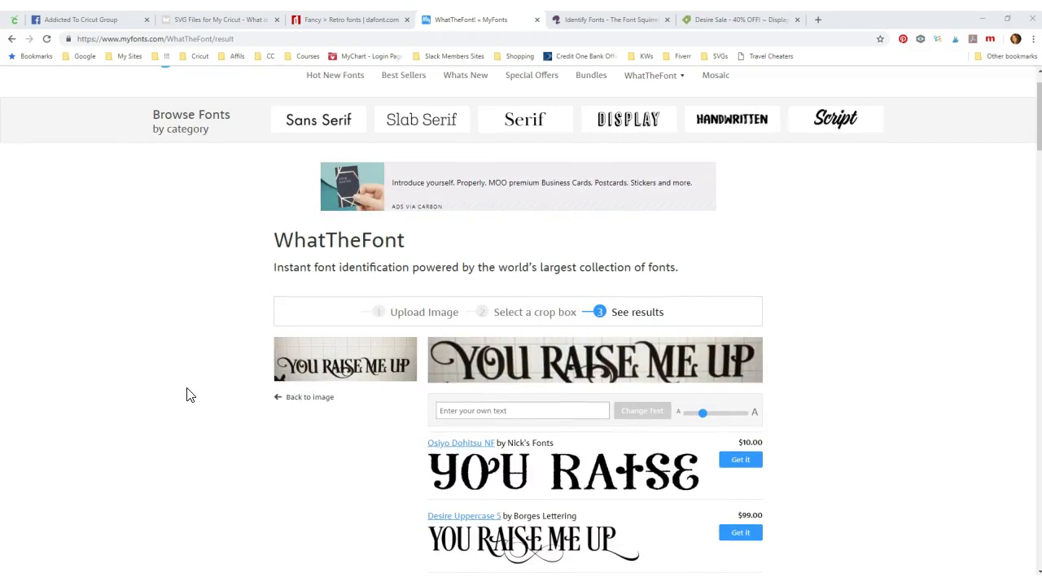
# Switch to Font Squirrel's Font Identifier and examine the fonts matched to the "YOU RAISE ME UP" image.
pyautogui.click(598, 19)
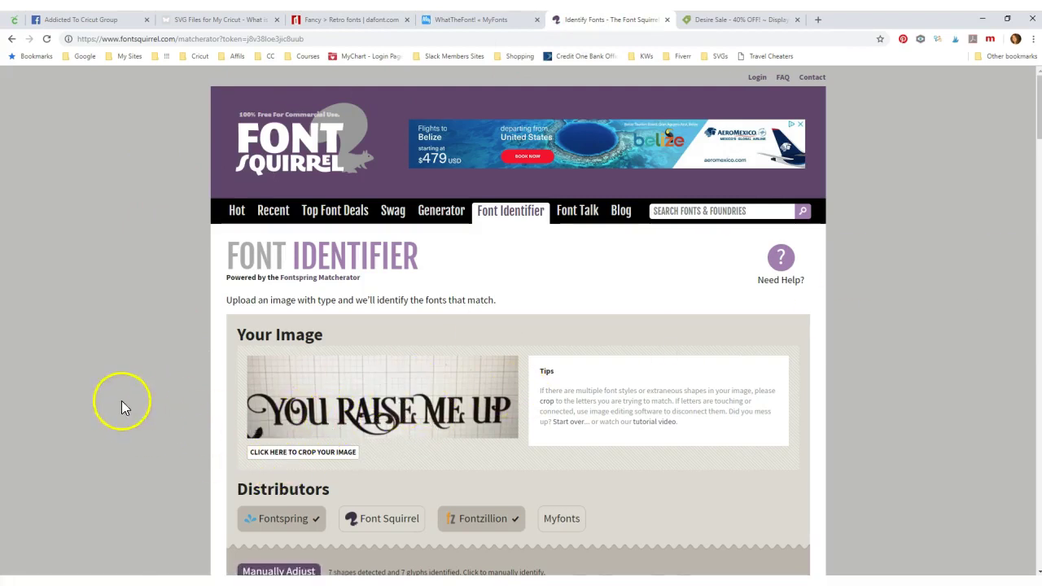
pyautogui.scroll(-3, 136, 401)
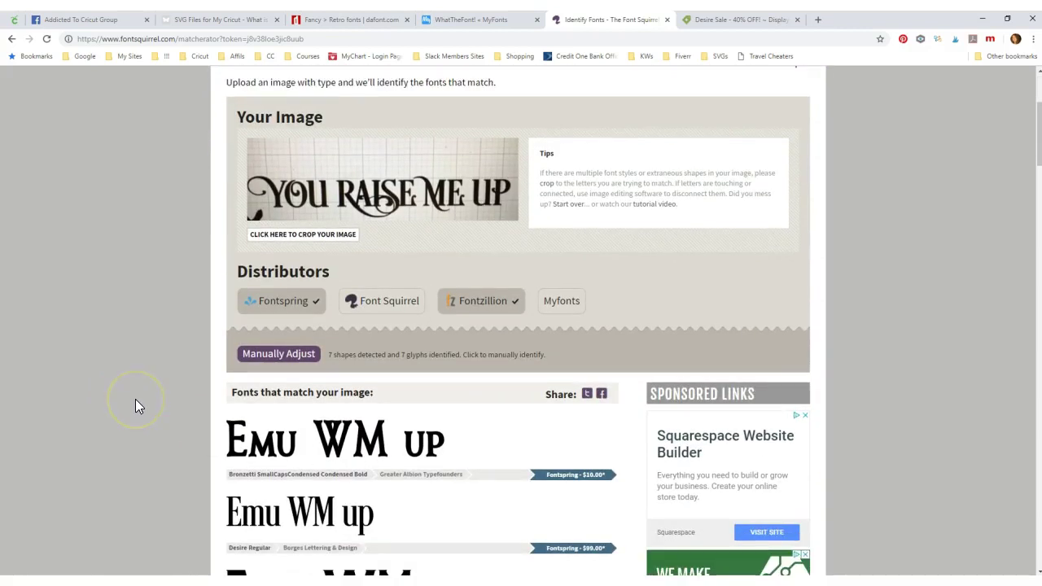
pyautogui.scroll(-4, 136, 399)
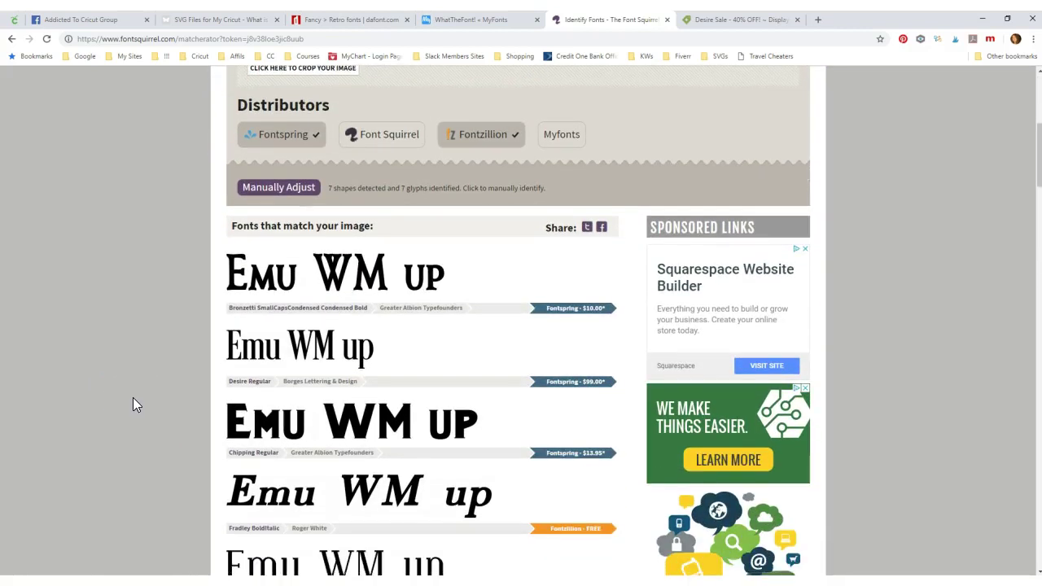
pyautogui.scroll(-4, 133, 398)
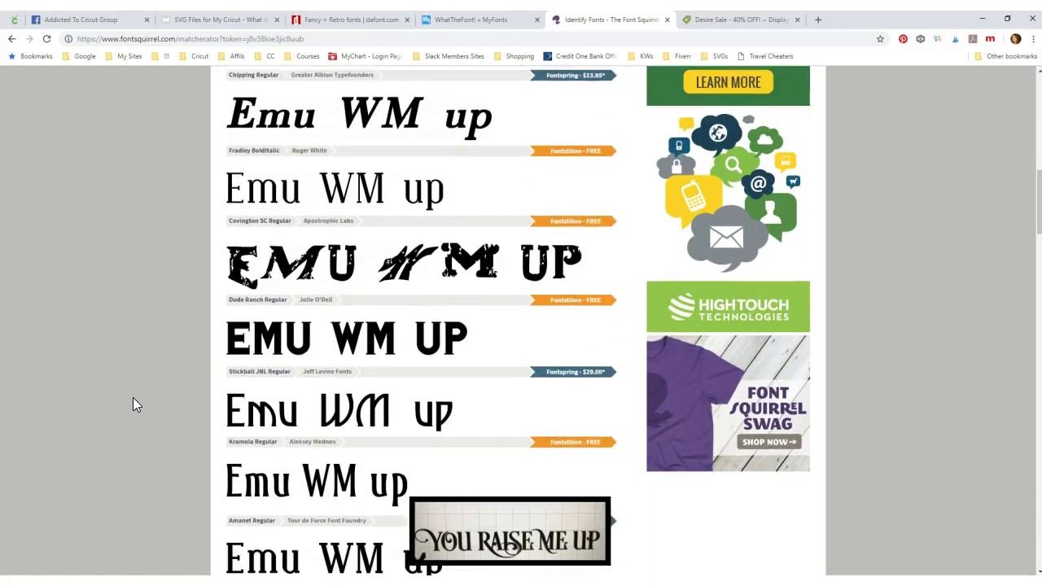
pyautogui.scroll(-3, 134, 400)
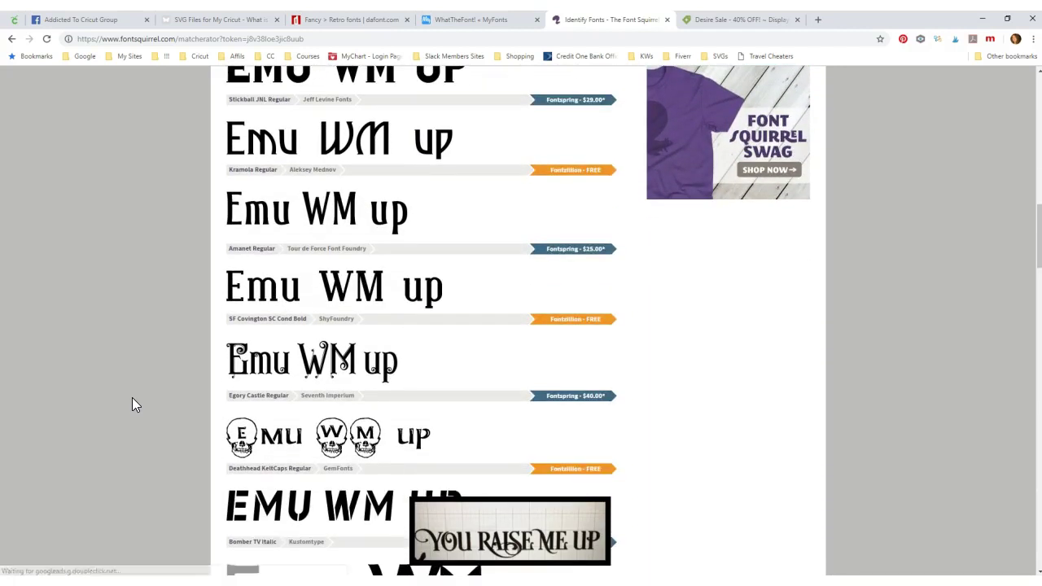
pyautogui.scroll(-1, 132, 405)
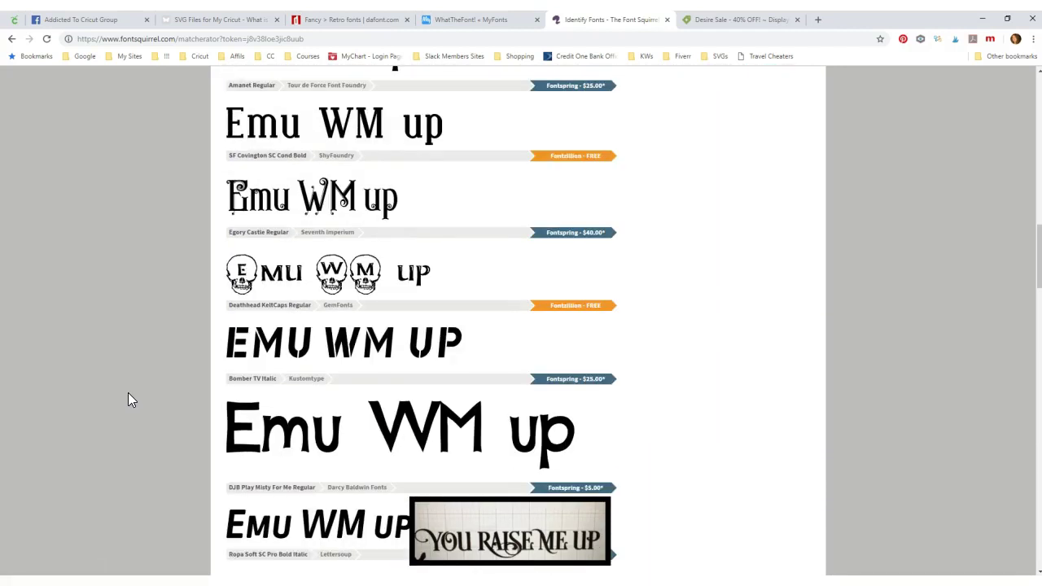
pyautogui.scroll(-2, 128, 393)
pyautogui.scroll(-1, 128, 392)
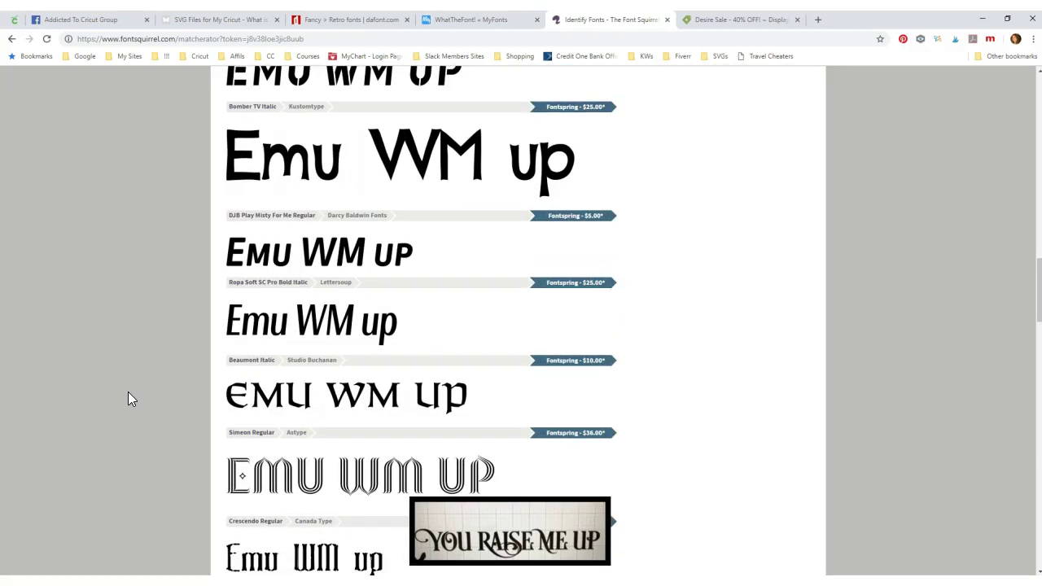
pyautogui.scroll(2, 128, 392)
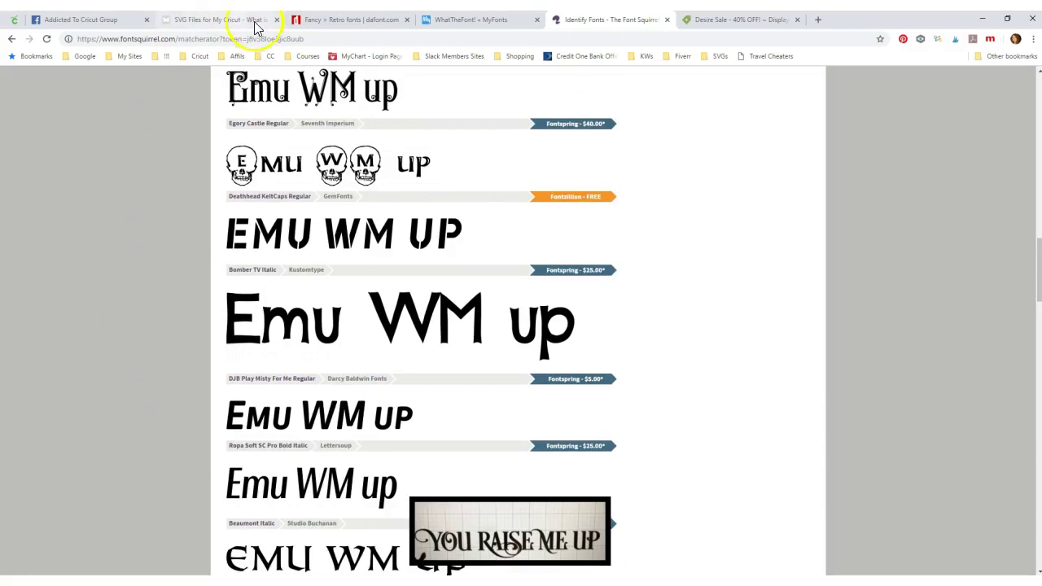
# Switch to DaFont's Fancy > Retro page and compare the first "YOU RAISE ME UP" previews with the sample in Snipping Tool.
pyautogui.click(358, 22)
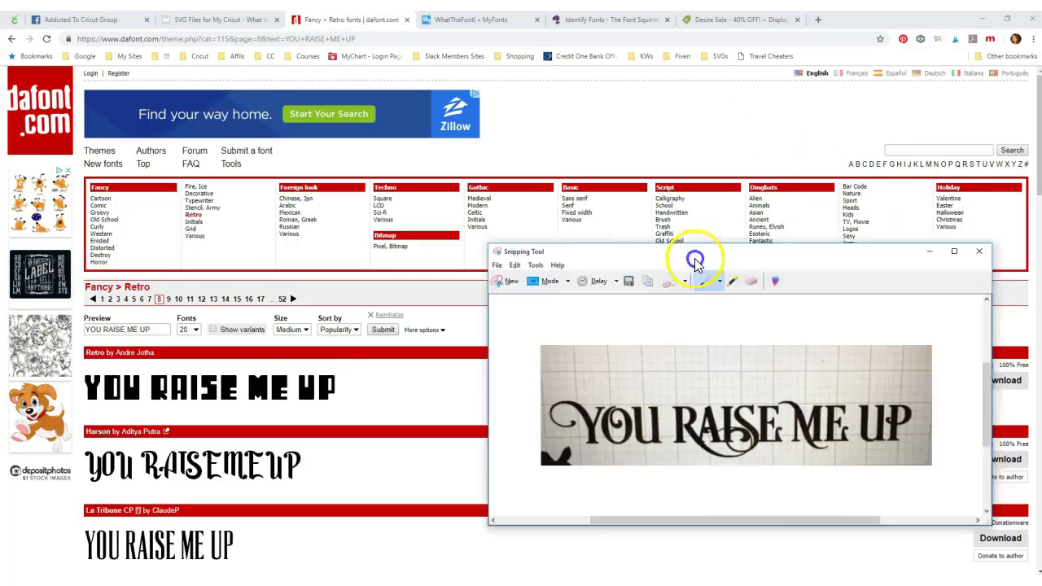
pyautogui.moveTo(703, 254); pyautogui.dragTo(491, 282)
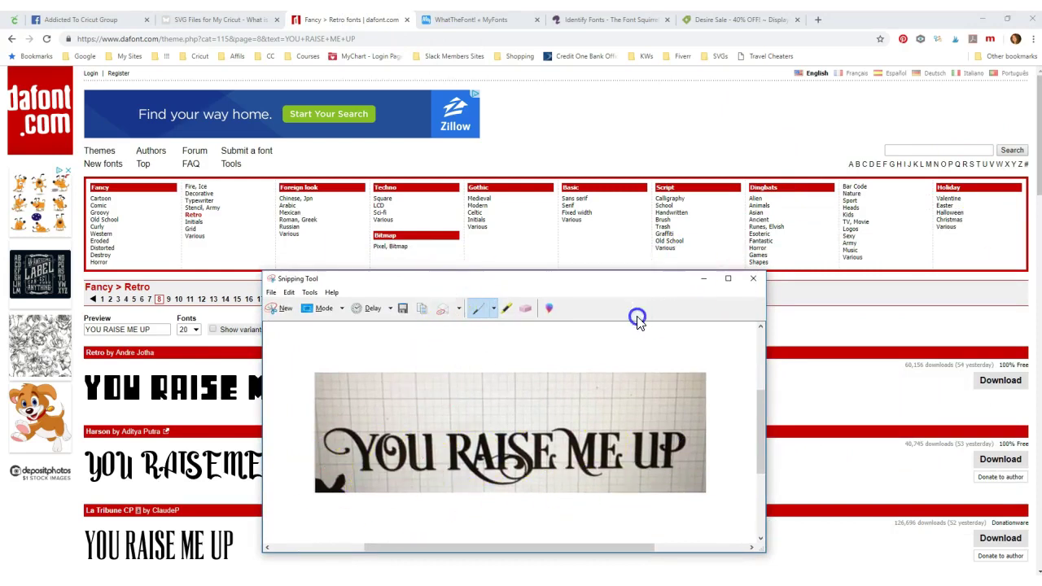
pyautogui.moveTo(546, 285); pyautogui.dragTo(1041, 268)
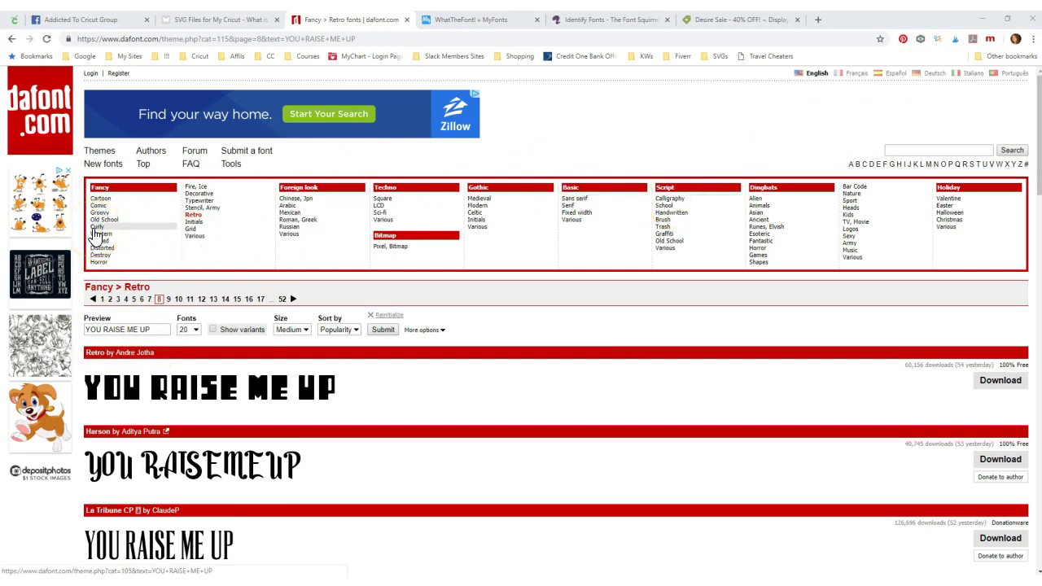
pyautogui.click(162, 329)
pyautogui.click(86, 329)
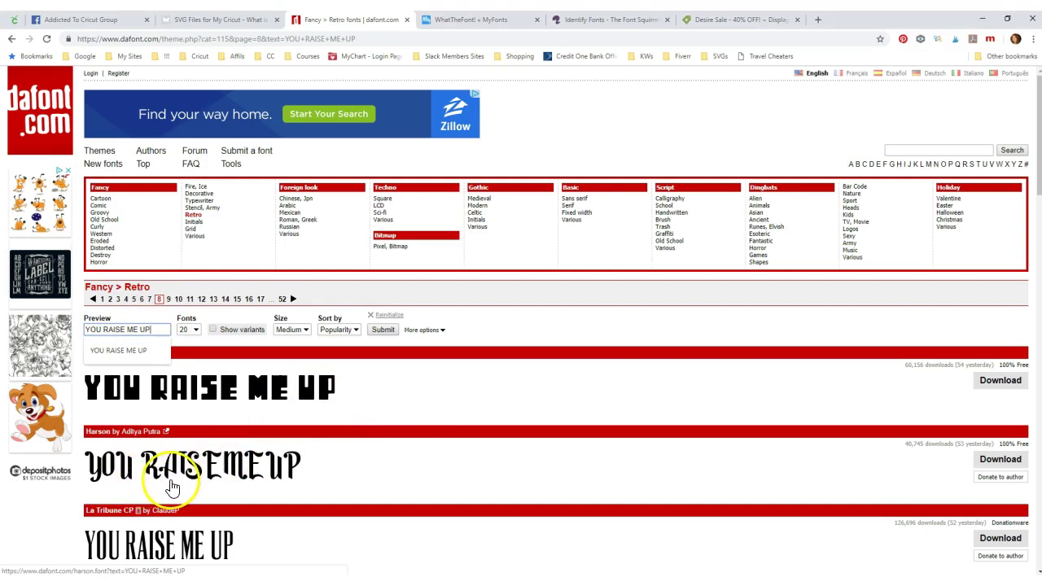
pyautogui.hotkey('alt', 'Tab')
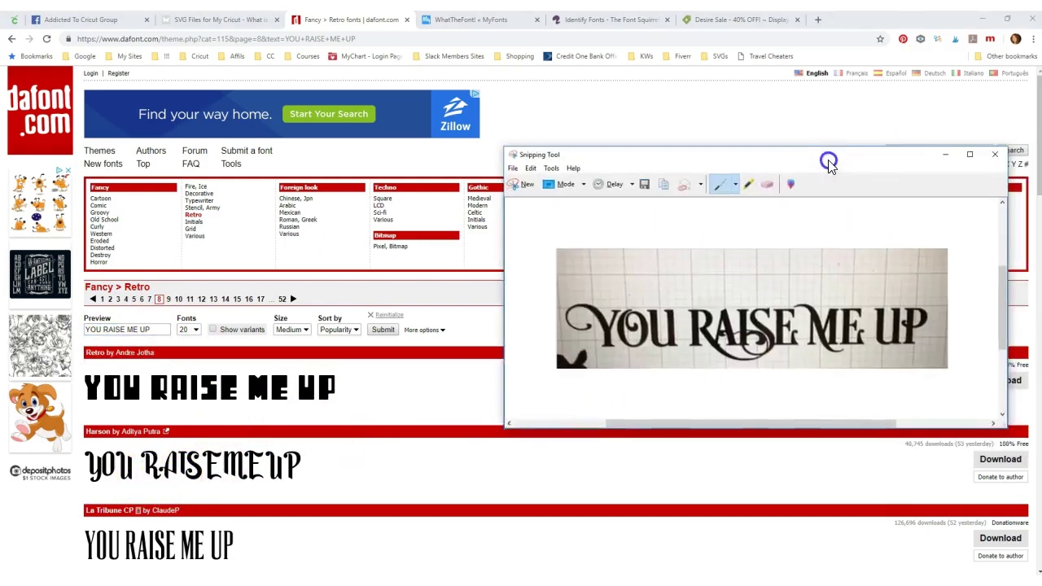
pyautogui.moveTo(826, 158); pyautogui.dragTo(806, 156)
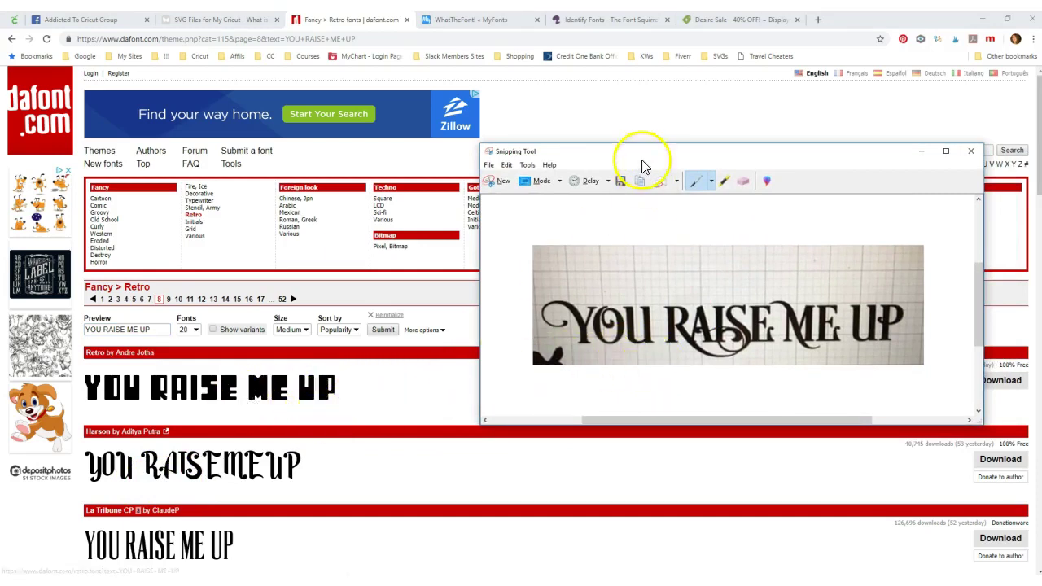
pyautogui.moveTo(643, 155); pyautogui.dragTo(1041, 156)
pyautogui.hotkey('alt', 'Tab')
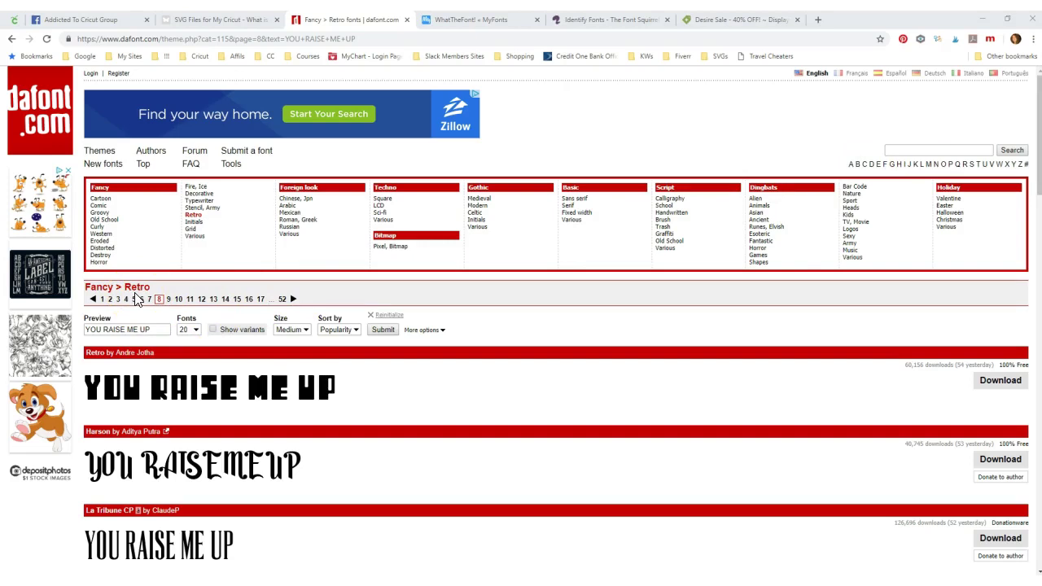
# Examine the fonts further down the Retro list, from Rainfall to Noir-et-Blanc, with the snipped sample alongside for comparison.
pyautogui.scroll(-3, 419, 415)
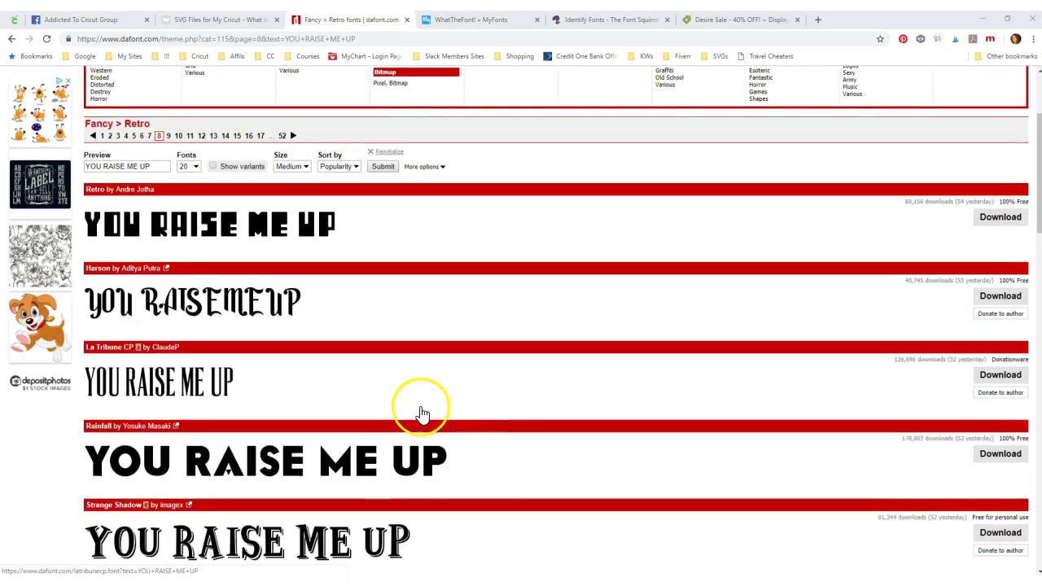
pyautogui.scroll(-6, 466, 416)
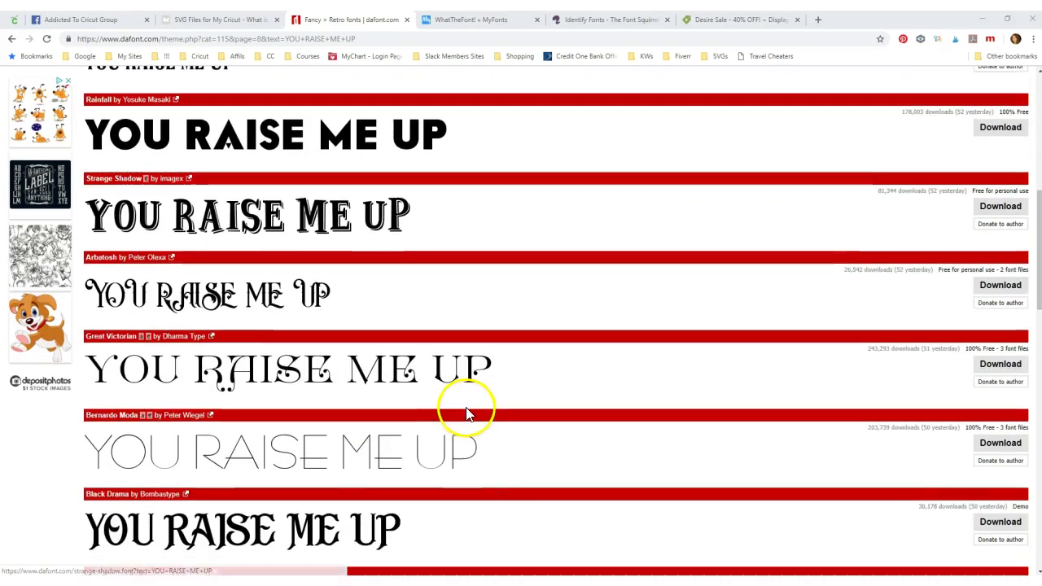
pyautogui.scroll(-1, 466, 415)
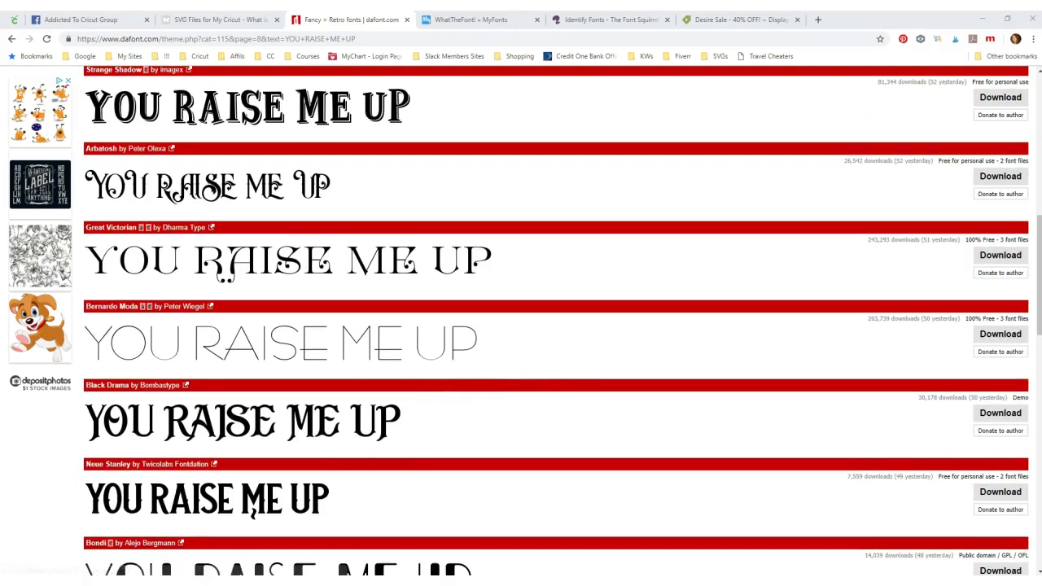
pyautogui.click(575, 300)
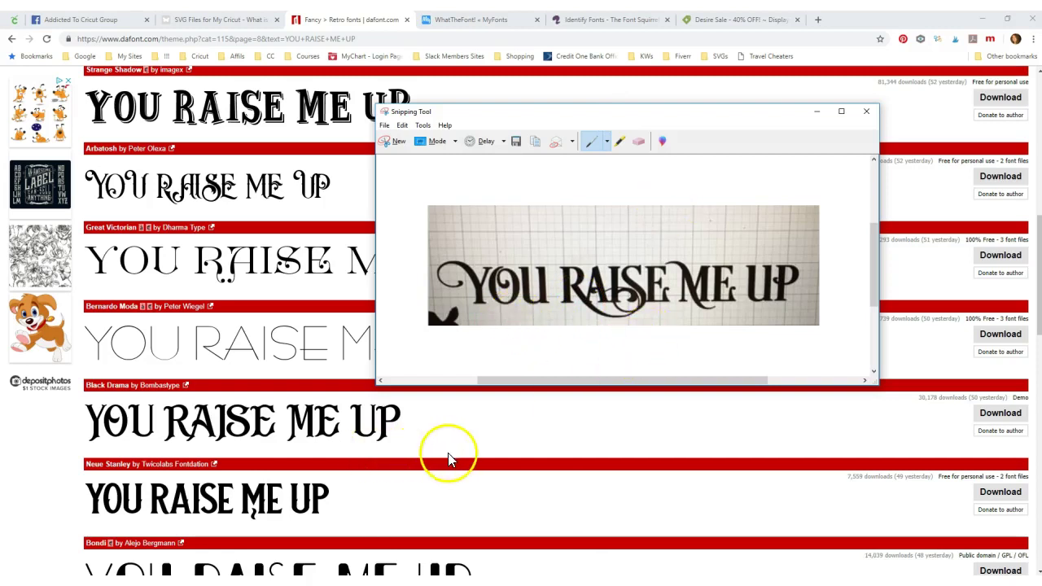
pyautogui.scroll(-2, 449, 456)
pyautogui.scroll(-2, 505, 456)
pyautogui.scroll(-1, 541, 244)
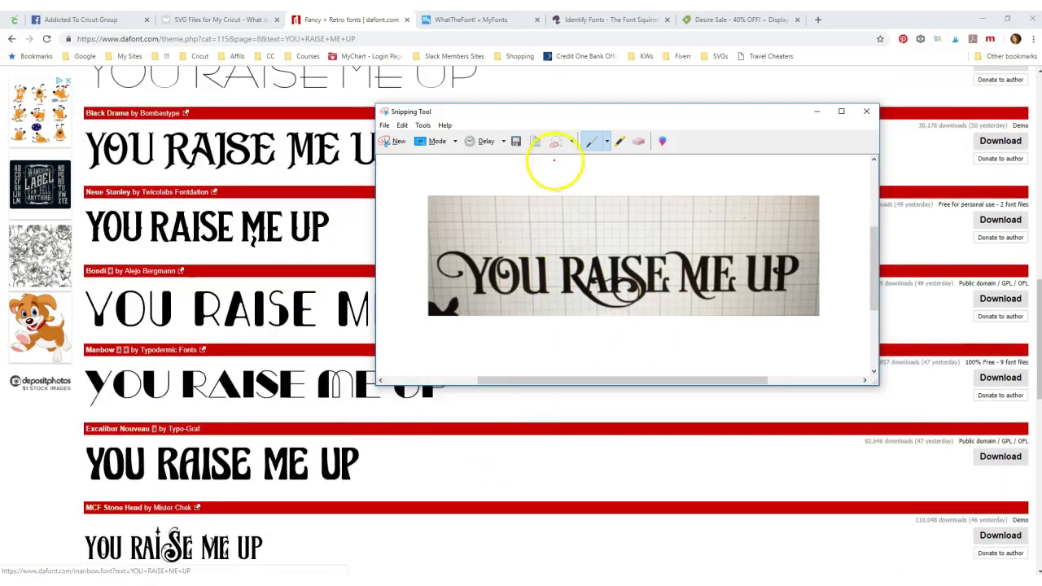
pyautogui.moveTo(673, 114); pyautogui.dragTo(791, 71)
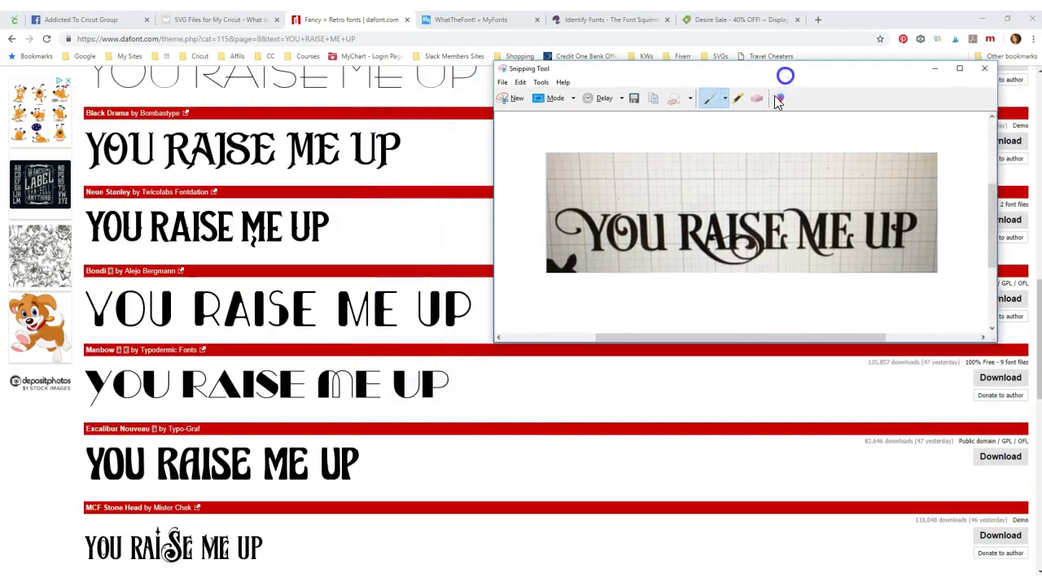
pyautogui.scroll(-2, 568, 407)
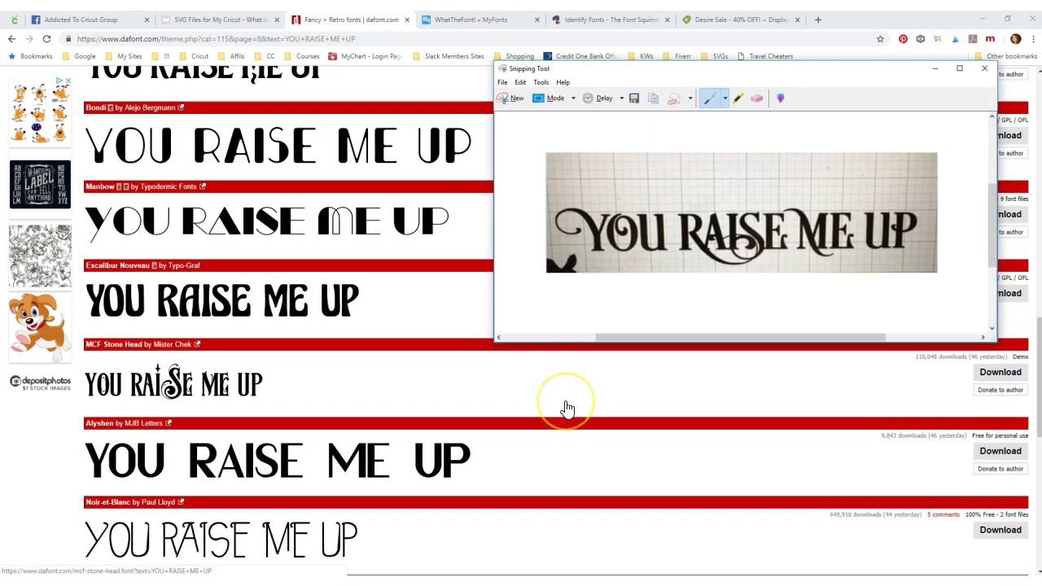
# Download Sierra Madre from the end of the Retro list and bring its sierra_madre archive window fully into view.
pyautogui.scroll(-5, 568, 409)
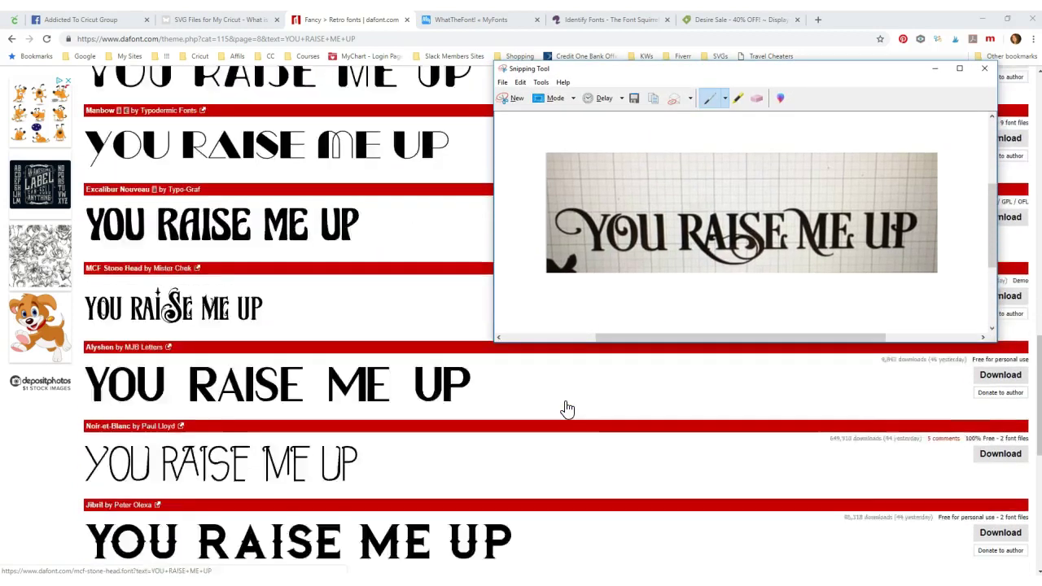
pyautogui.scroll(-1, 569, 409)
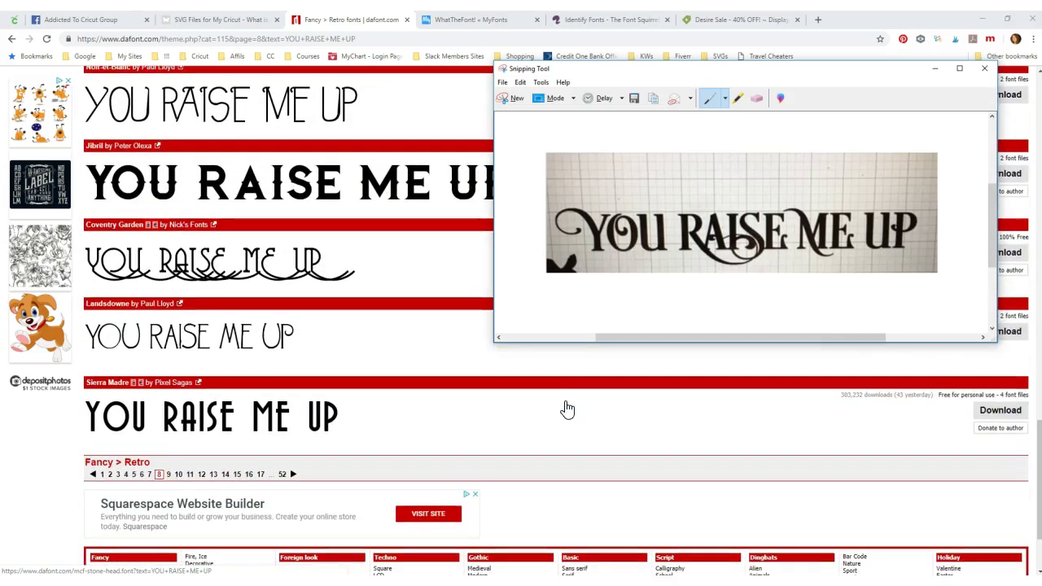
pyautogui.click(664, 51)
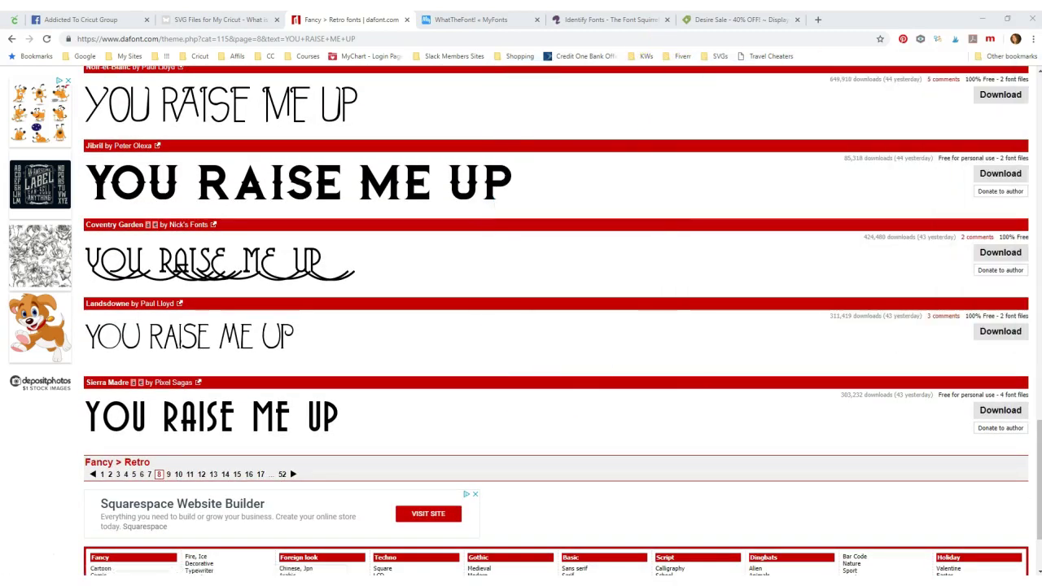
pyautogui.click(991, 414)
pyautogui.moveTo(907, 70); pyautogui.dragTo(595, 70)
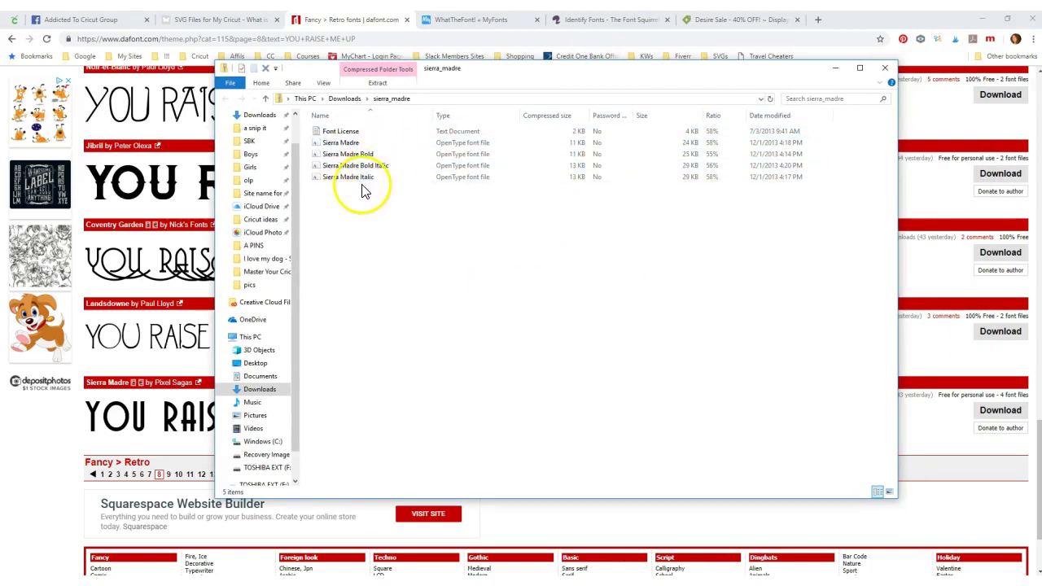
# Install the Sierra Madre and Sierra Madre Bold fonts from the sierra_madre archive and close their previews.
pyautogui.doubleClick(470, 147)
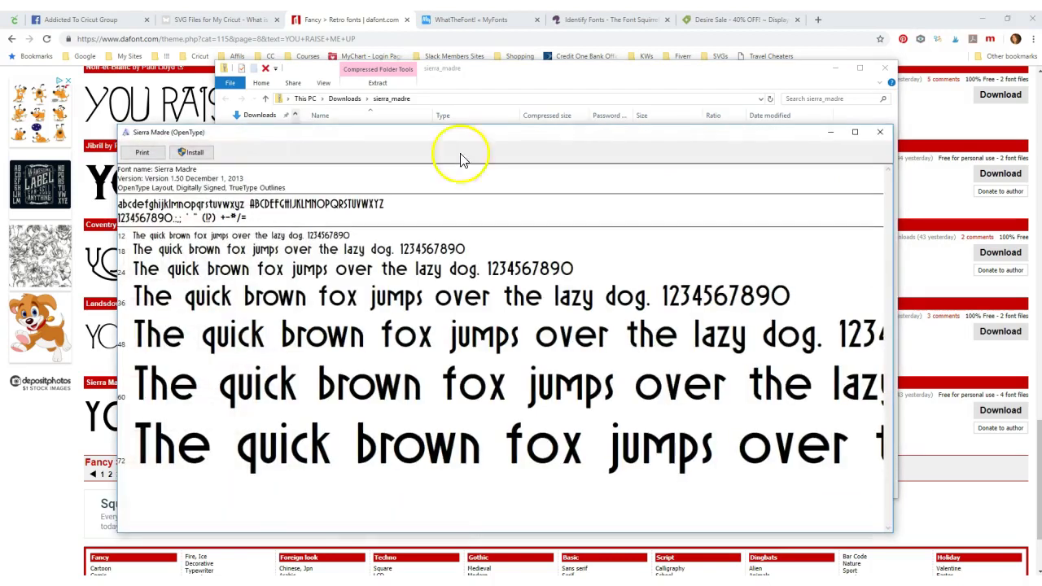
pyautogui.click(194, 153)
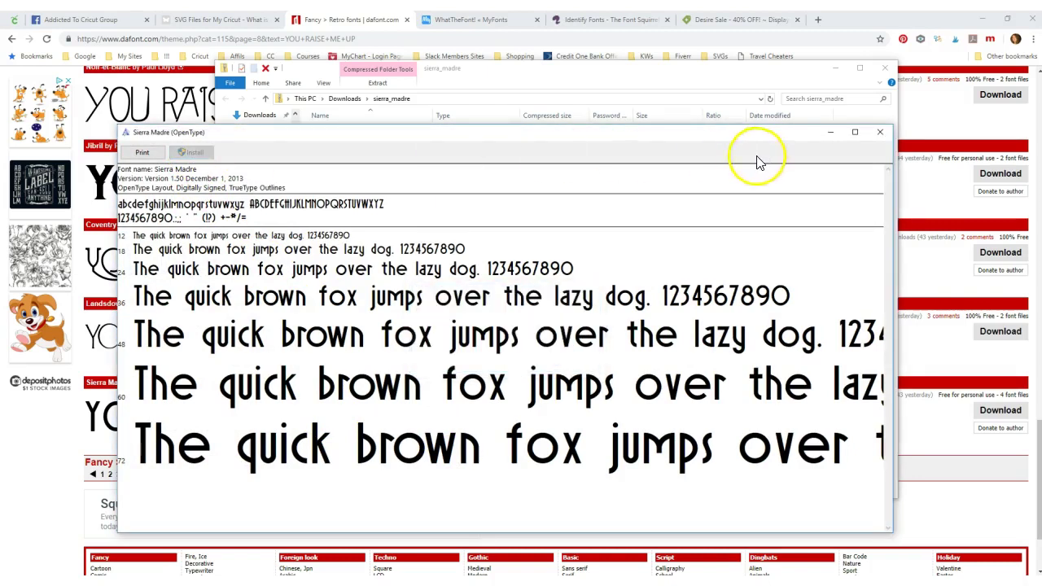
pyautogui.click(880, 132)
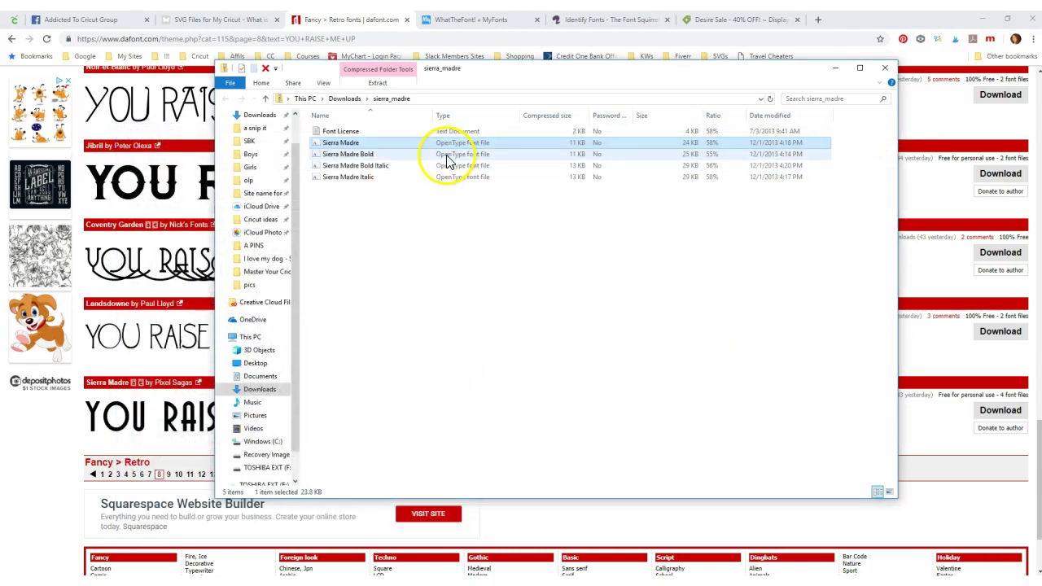
pyautogui.doubleClick(446, 157)
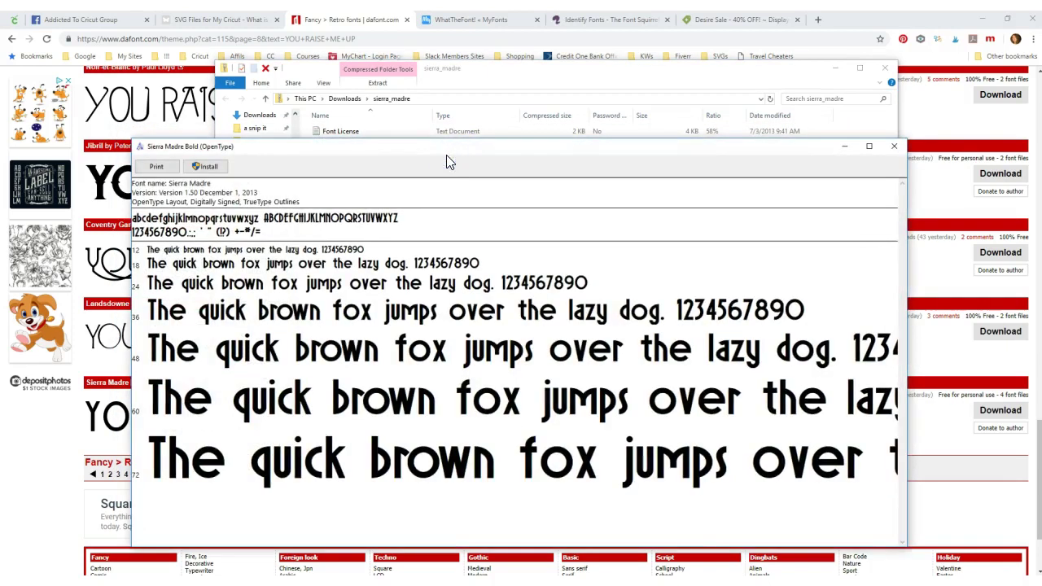
pyautogui.click(210, 167)
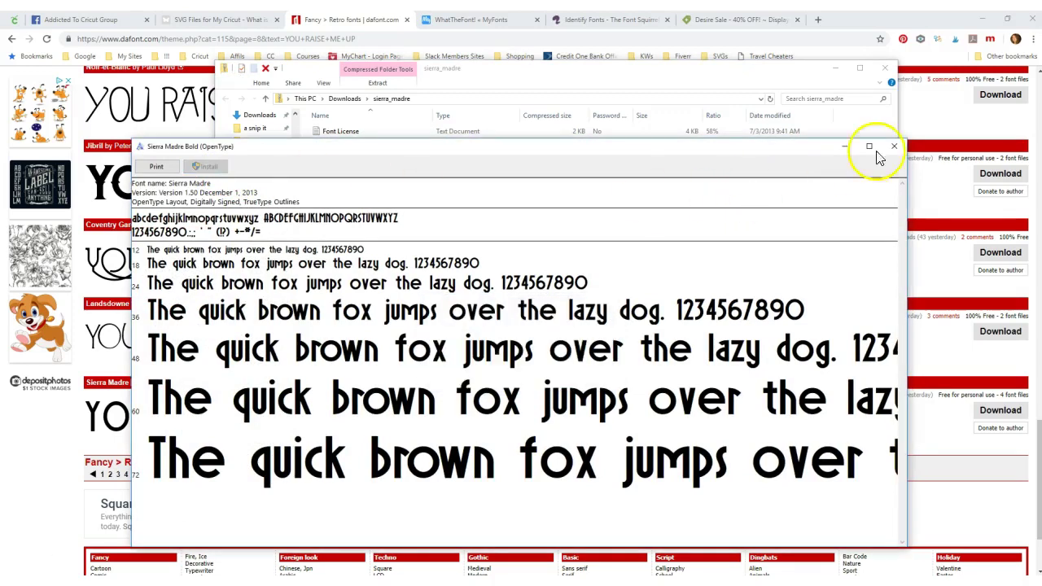
pyautogui.click(894, 146)
# Install the Sierra Madre Bold Italic and Sierra Madre Italic fonts, and move the archive window out of the way.
pyautogui.doubleClick(350, 165)
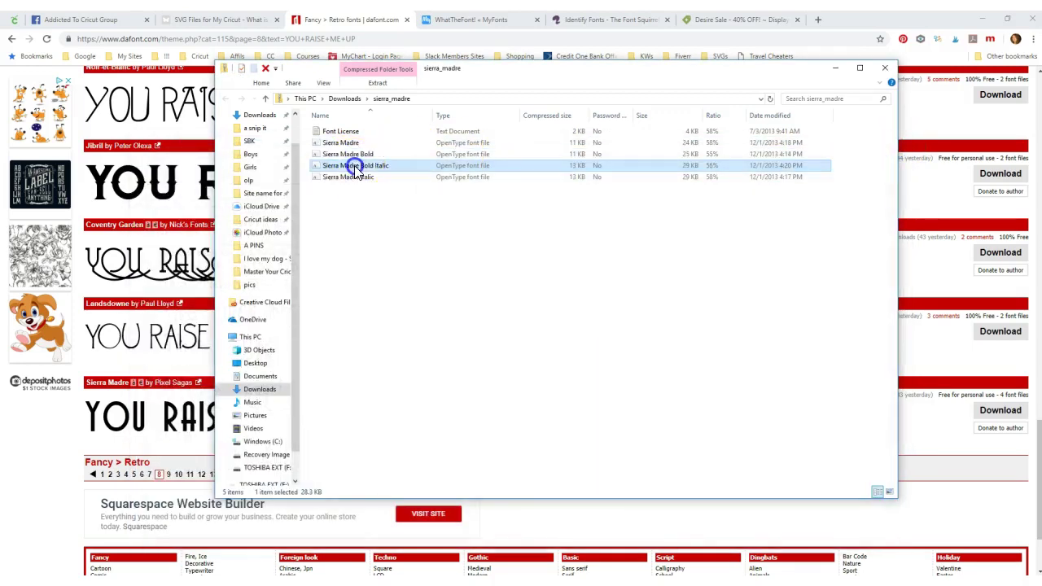
pyautogui.click(92, 53)
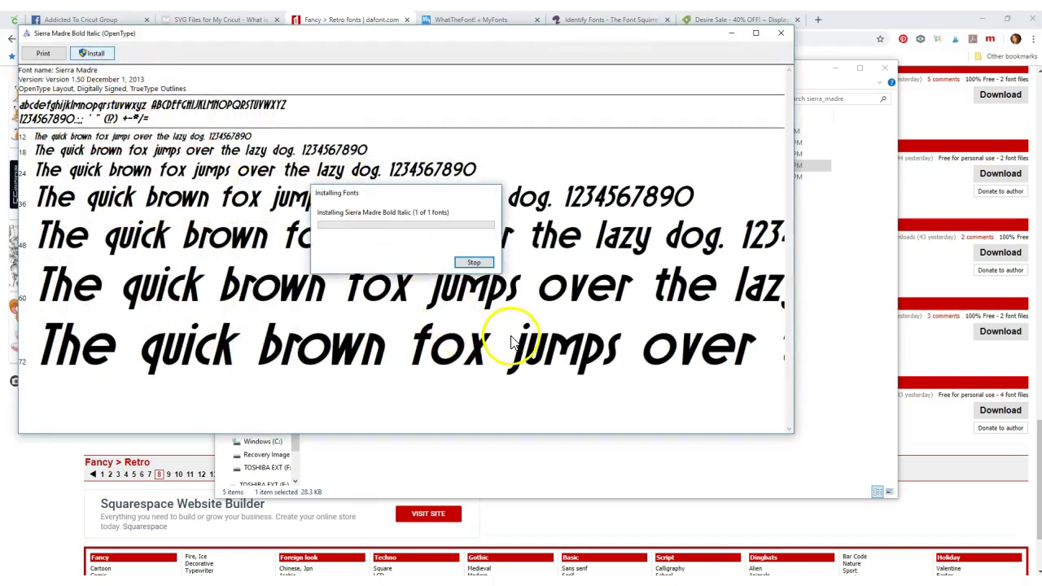
pyautogui.click(785, 33)
pyautogui.click(356, 179)
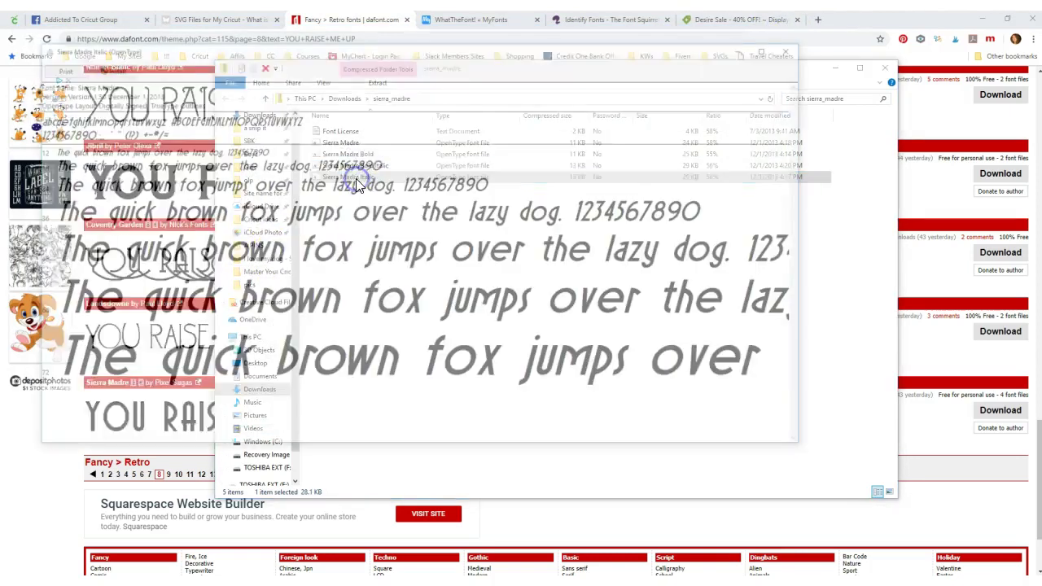
pyautogui.click(106, 69)
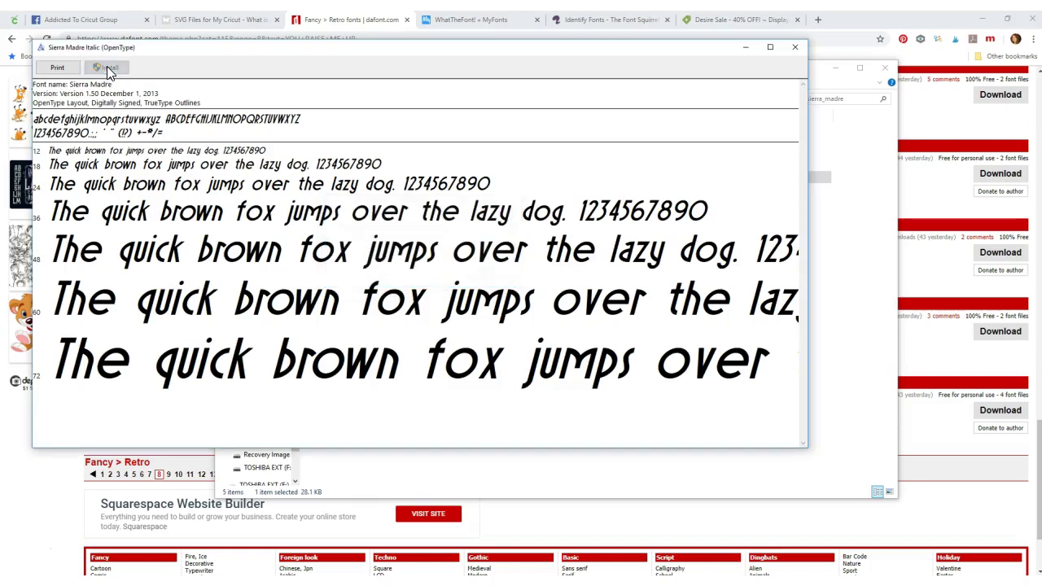
pyautogui.click(795, 46)
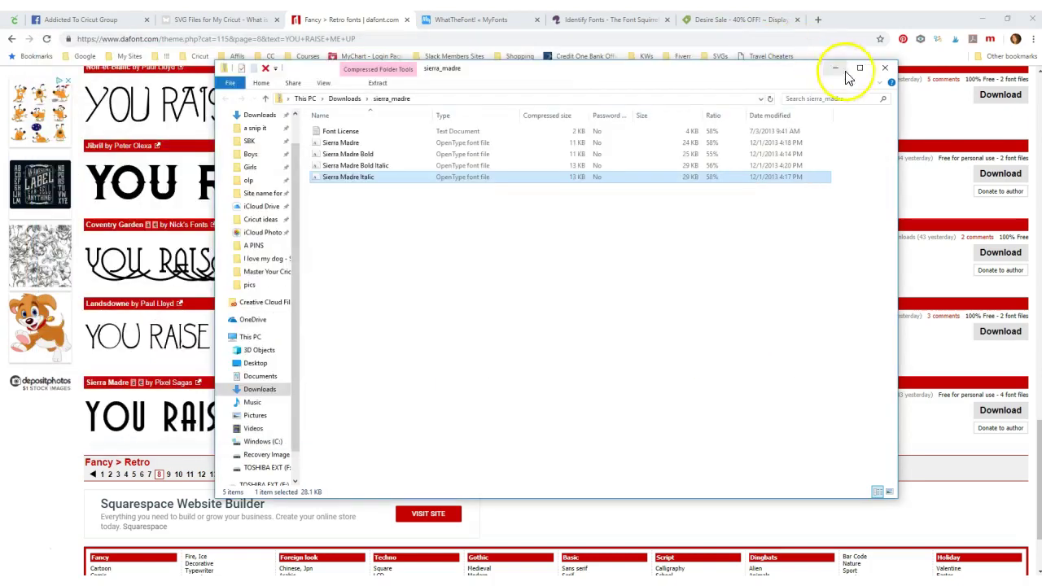
pyautogui.moveTo(667, 70); pyautogui.dragTo(1041, 72)
pyautogui.click(761, 314)
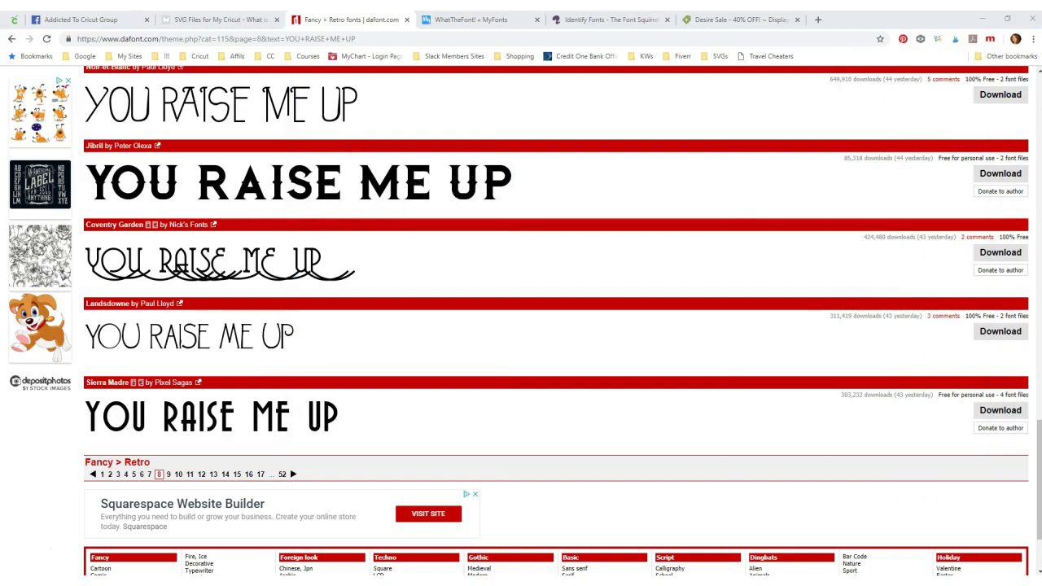
# Switch to Cricut Design Space and save the canvas with both dogs as a project named "dog".
pyautogui.click(11, 23)
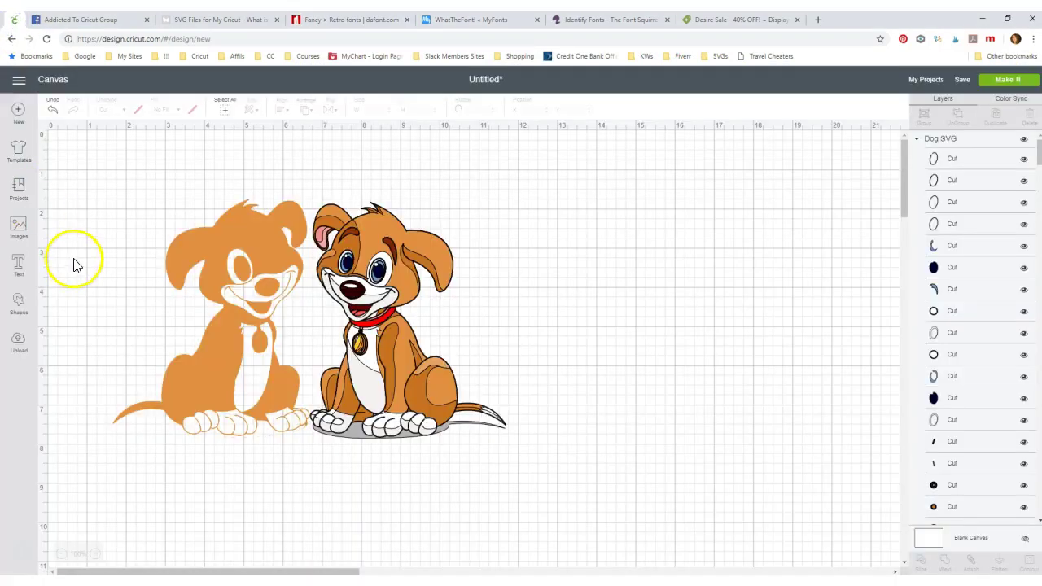
pyautogui.moveTo(104, 173)
pyautogui.mouseDown()
pyautogui.moveTo(177, 253)
pyautogui.moveTo(530, 474)
pyautogui.mouseUp()
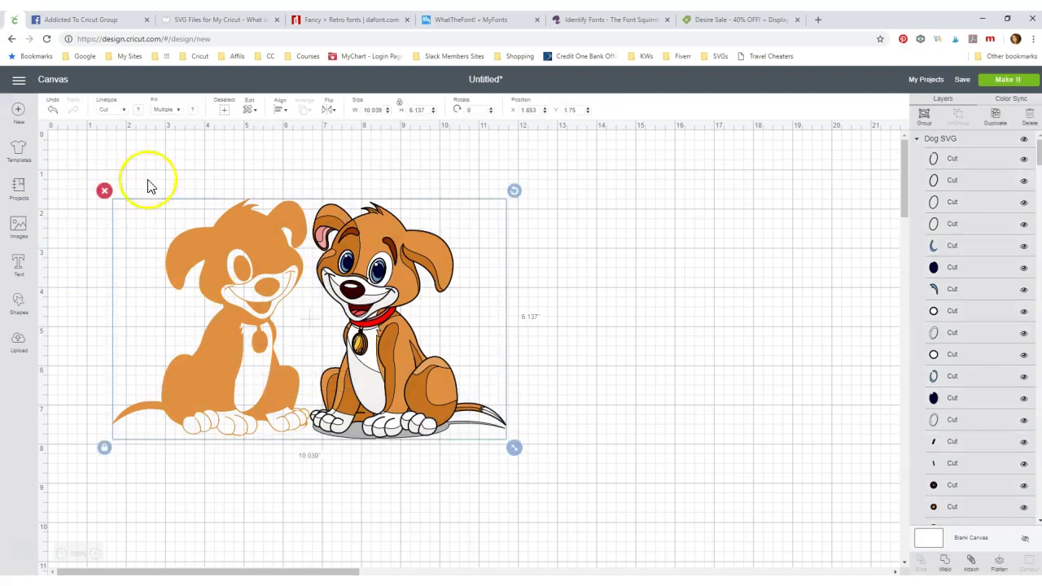
pyautogui.click(962, 79)
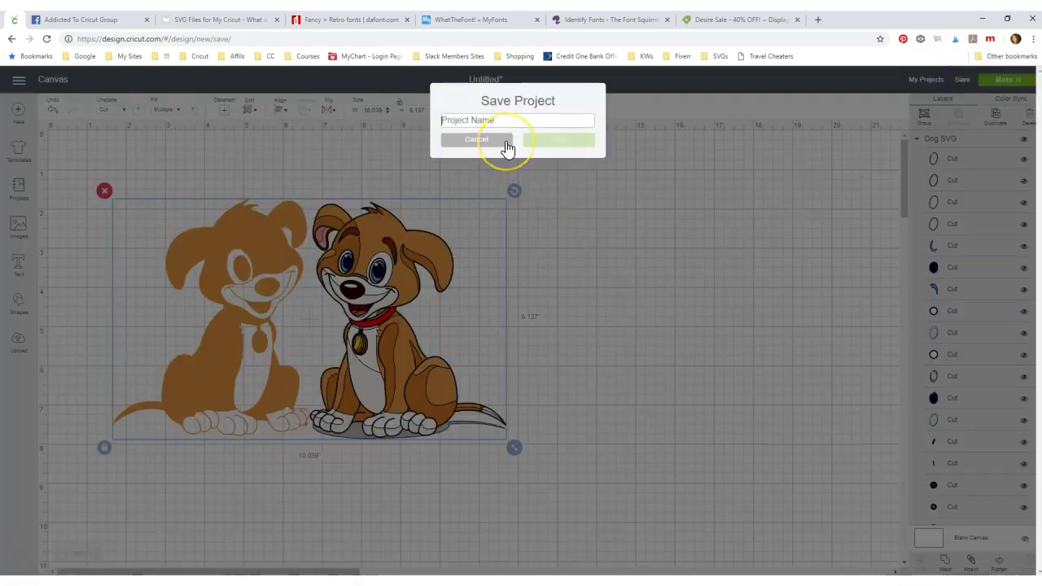
pyautogui.write('dog')
pyautogui.press('Return')
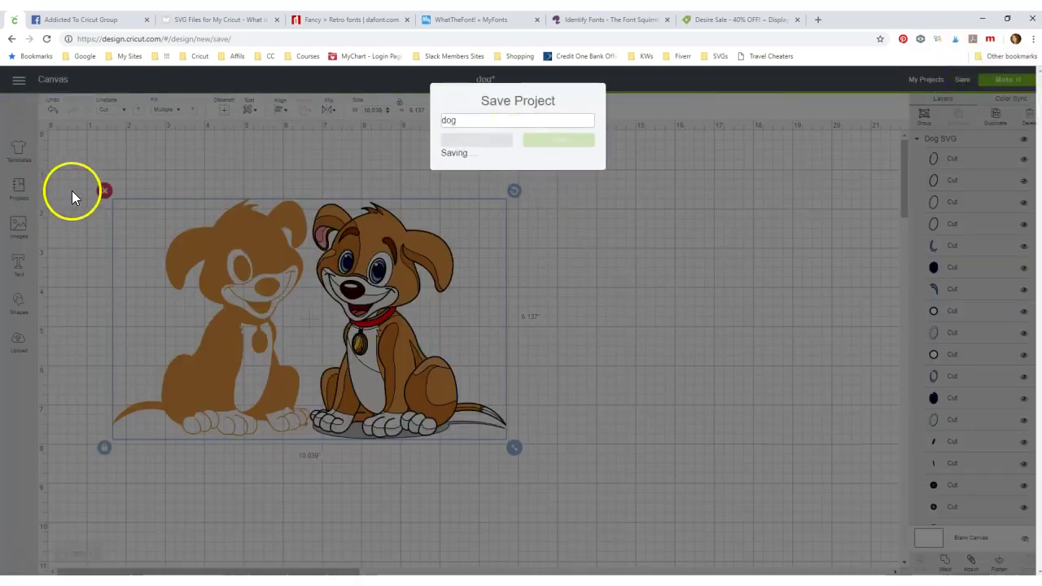
# Select only the orange dog silhouette and delete it from the canvas.
pyautogui.click(133, 150)
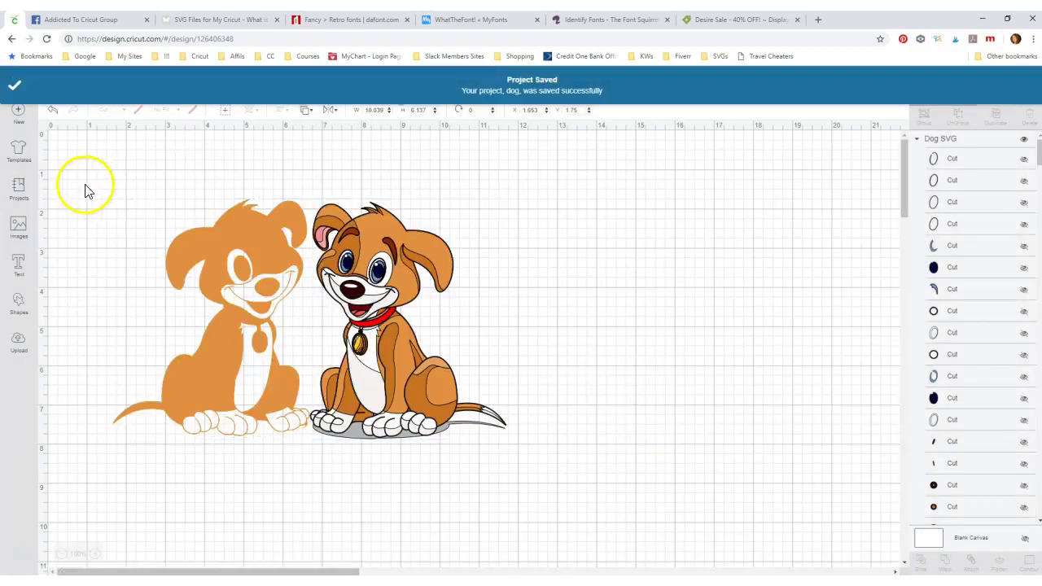
pyautogui.click(113, 206)
pyautogui.click(102, 188)
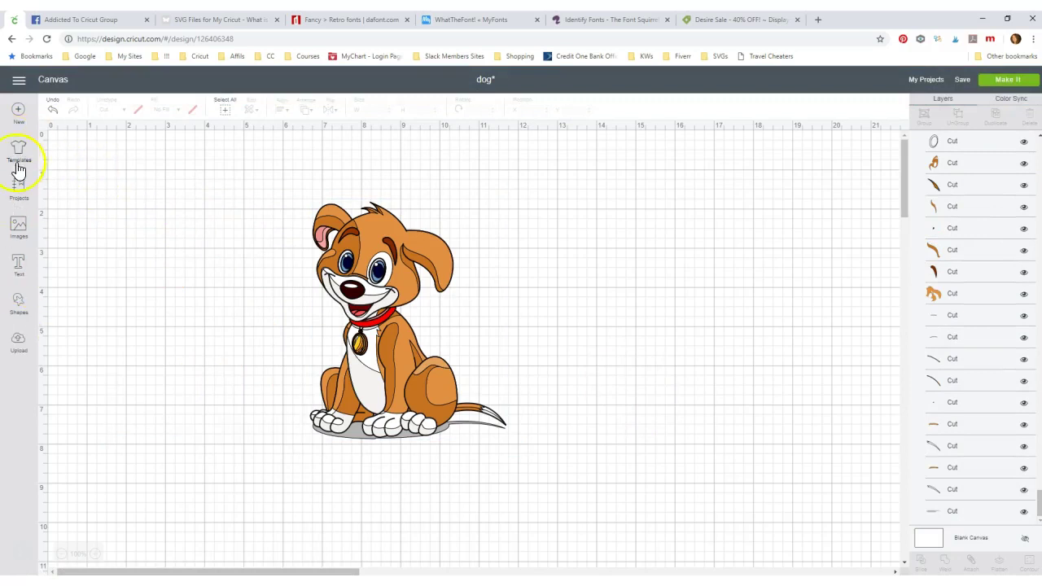
# Add the text "the line" to the canvas, checking the font's name in the sierra_madre archive window.
pyautogui.click(19, 266)
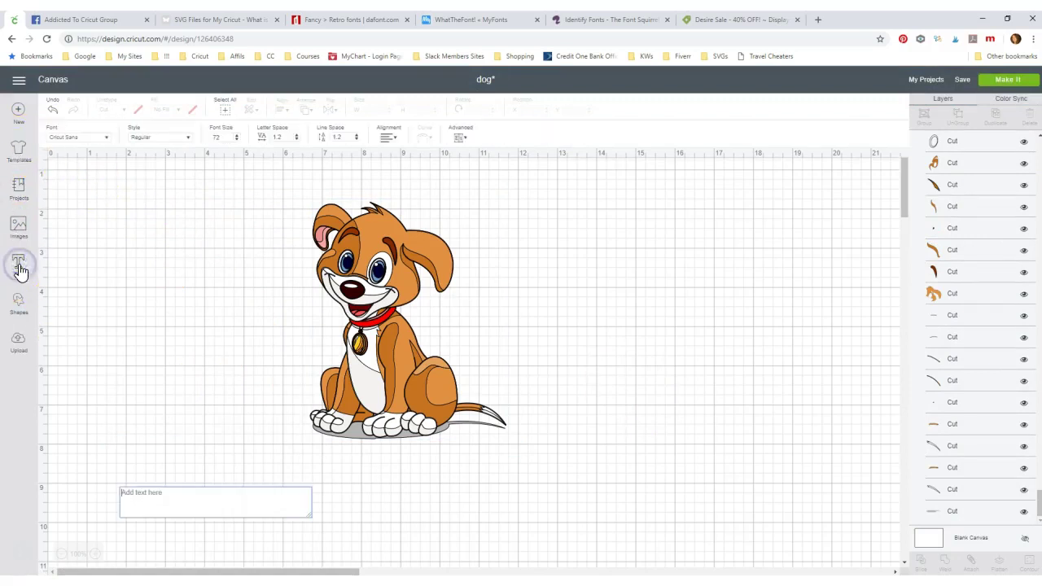
pyautogui.click(550, 224)
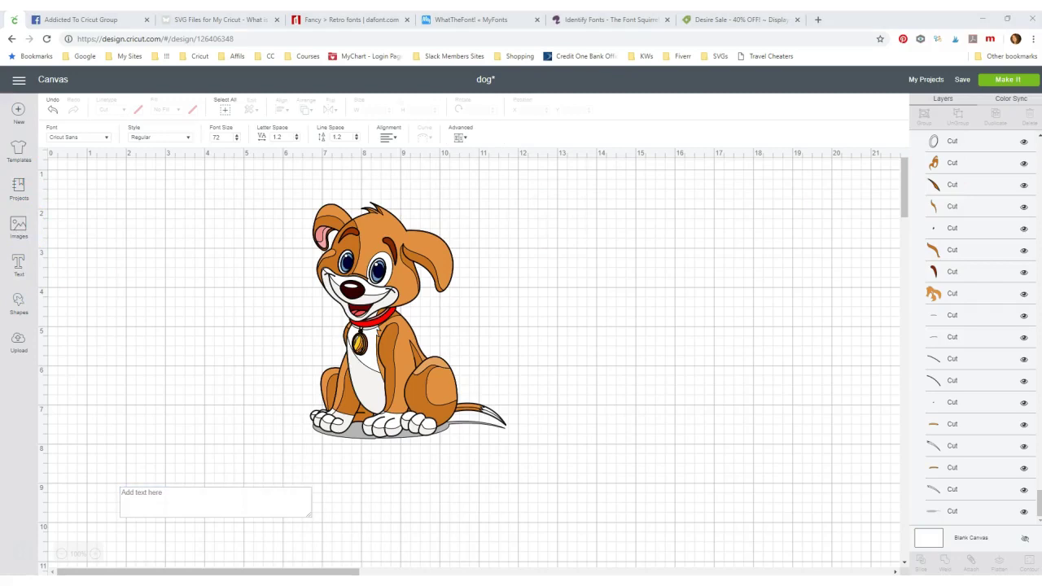
pyautogui.moveTo(1041, 122); pyautogui.dragTo(754, 121)
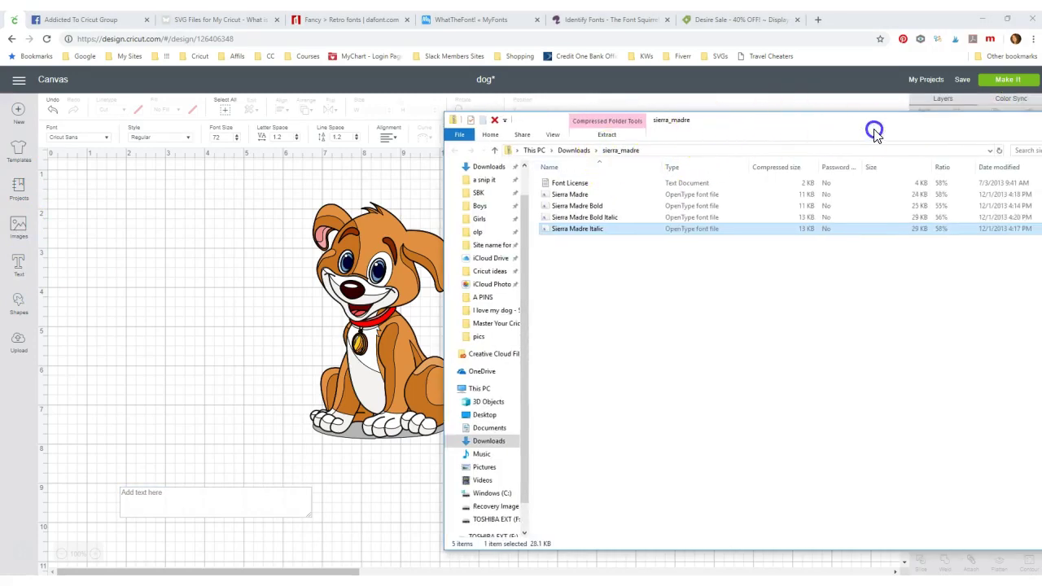
pyautogui.moveTo(754, 130); pyautogui.dragTo(1041, 130)
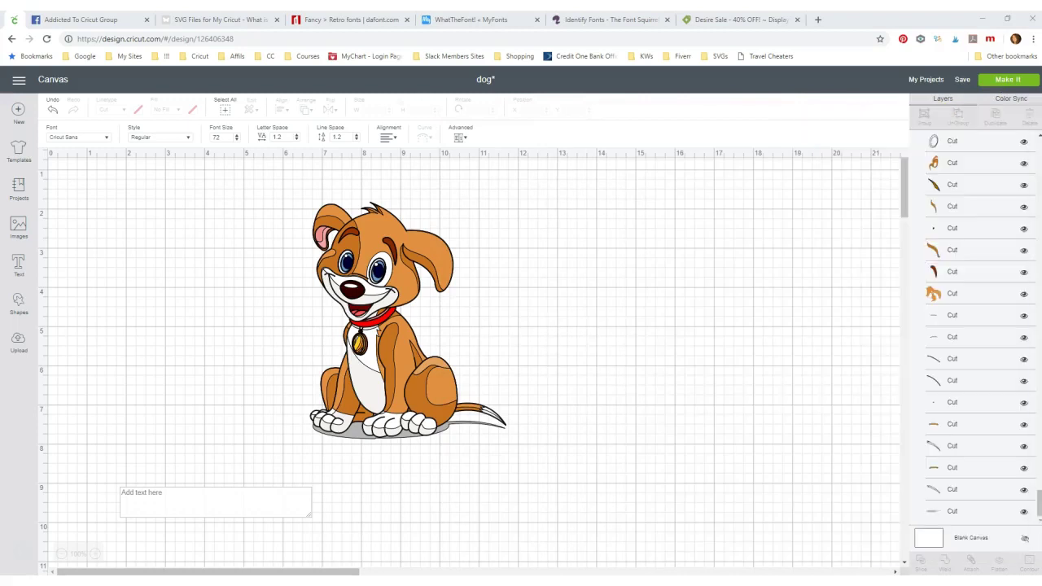
pyautogui.click(163, 502)
pyautogui.write('the')
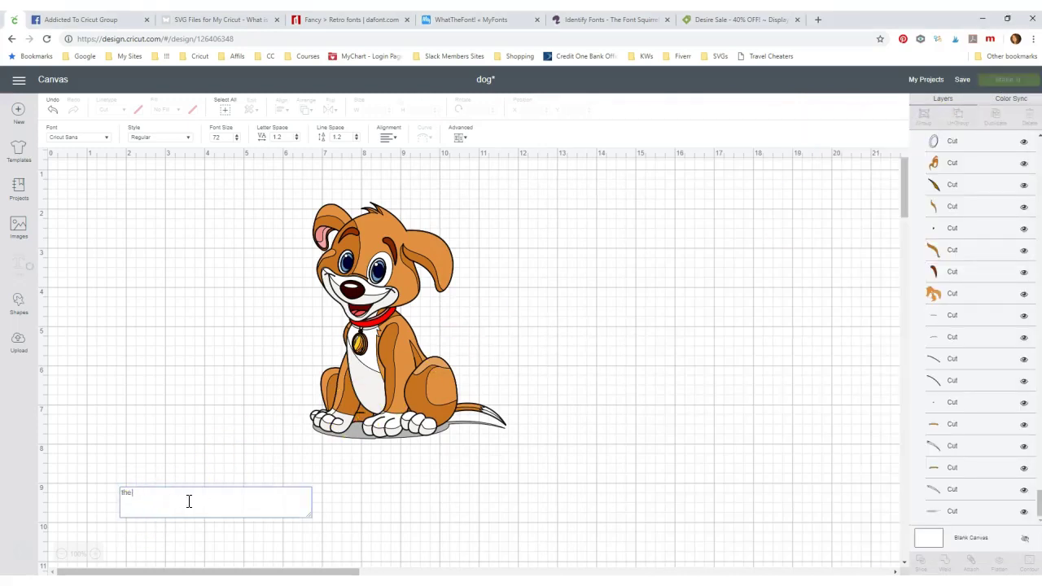
pyautogui.write(' line')
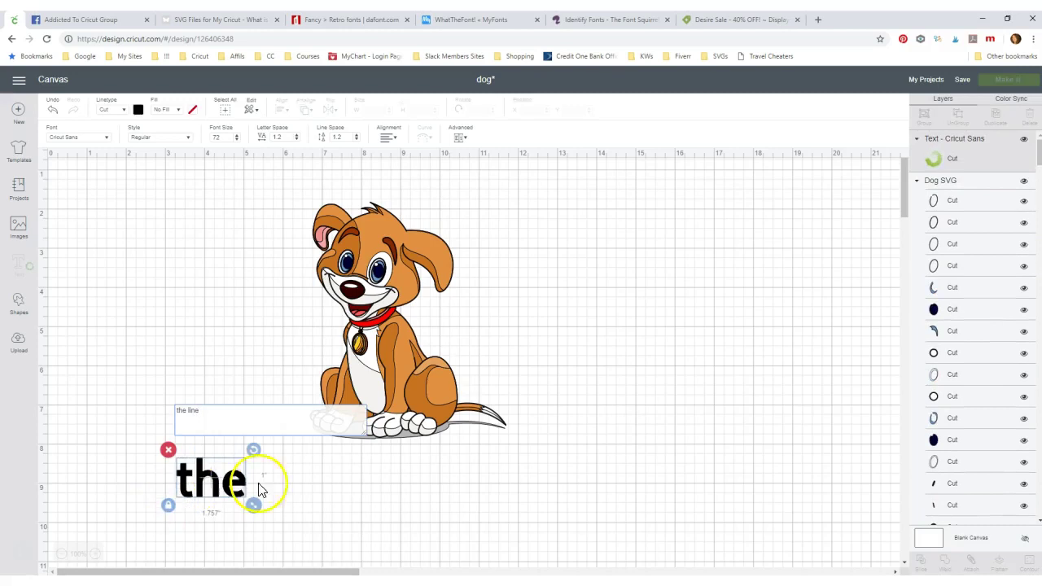
pyautogui.press('Return')
# Search the font list for "sierra" for the "the line" text, and close the list.
pyautogui.click(82, 136)
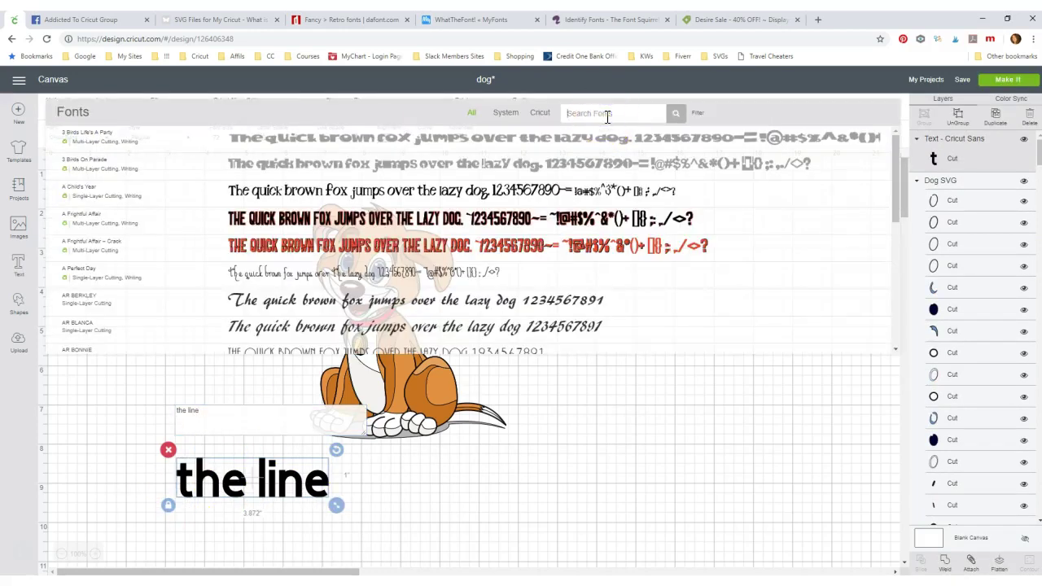
pyautogui.press('BackSpace')
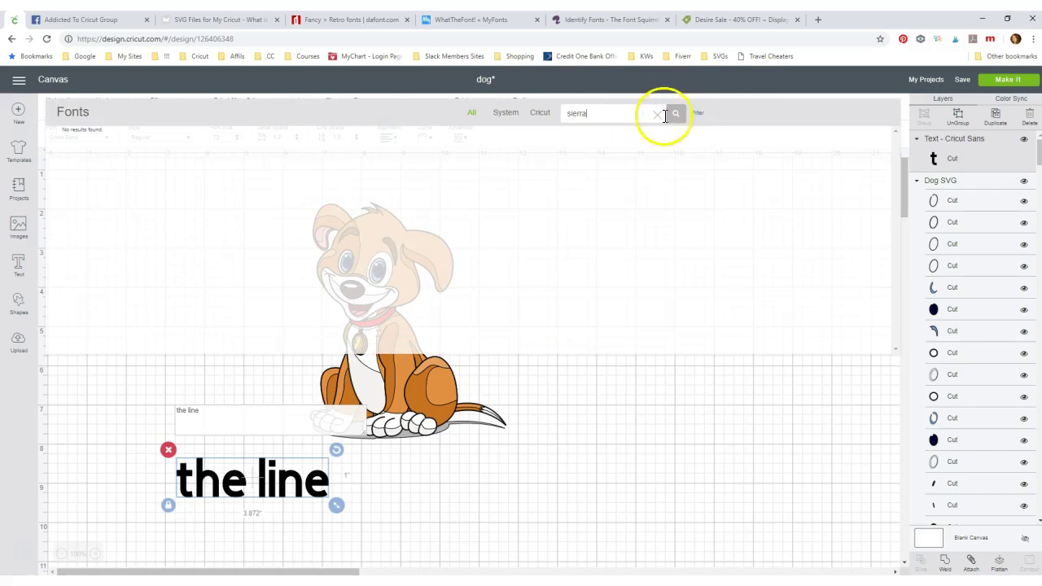
pyautogui.click(589, 434)
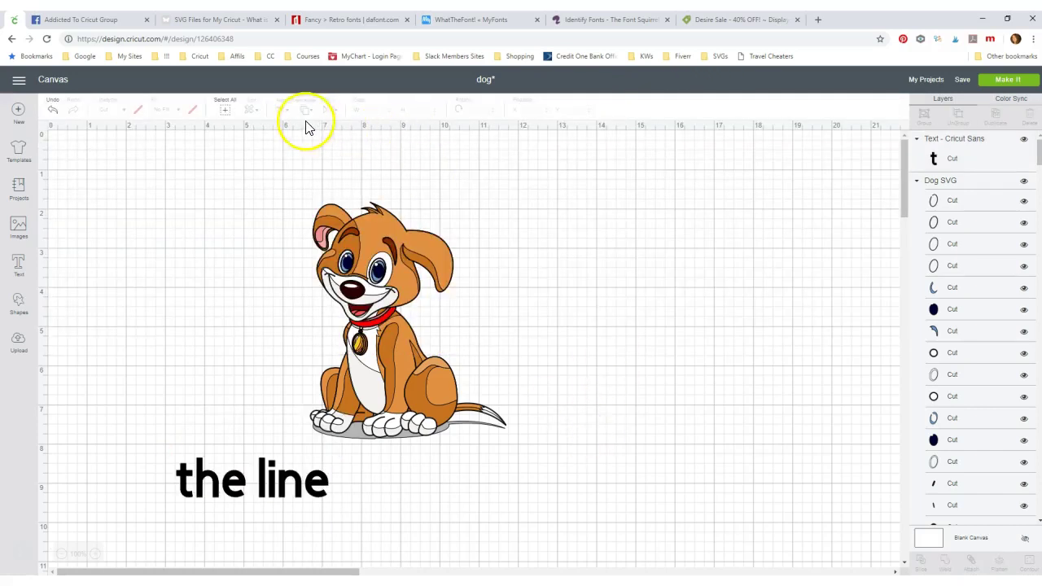
# Delete the multicolored dog from the canvas.
pyautogui.click(372, 307)
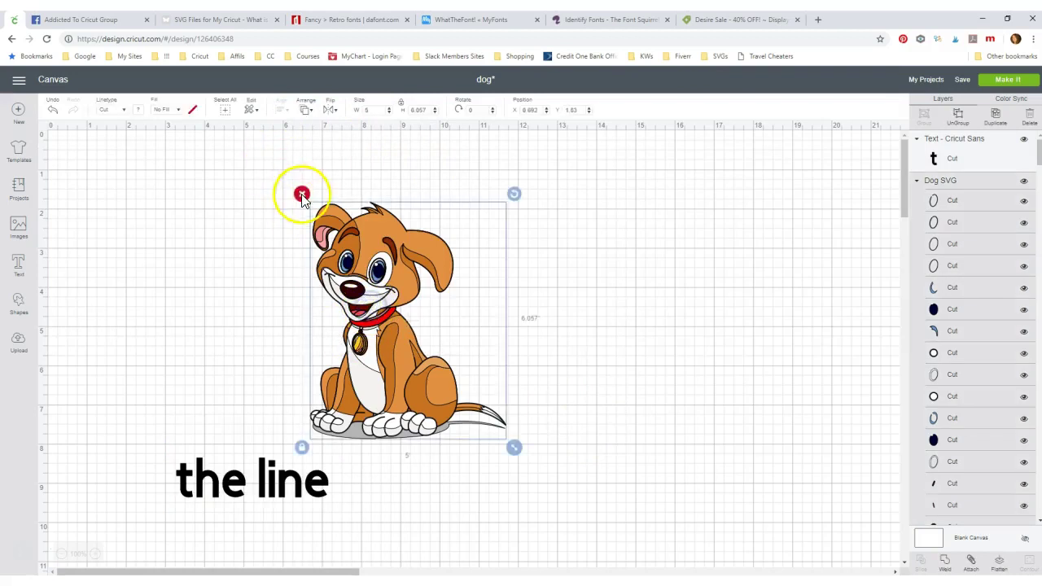
pyautogui.click(301, 195)
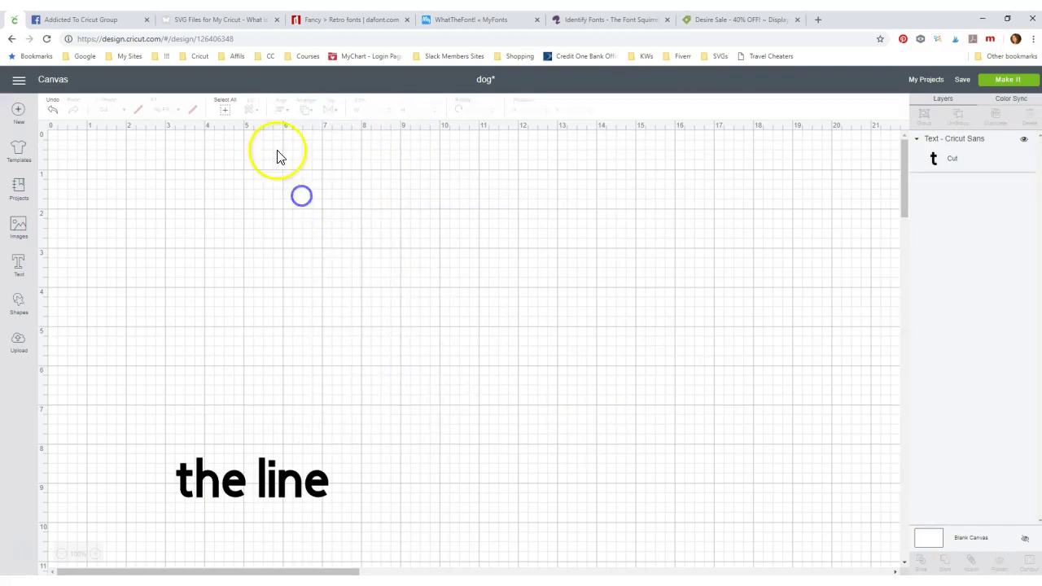
# Reload the saved dog project and delete the orange dog silhouette from the canvas.
pyautogui.click(48, 41)
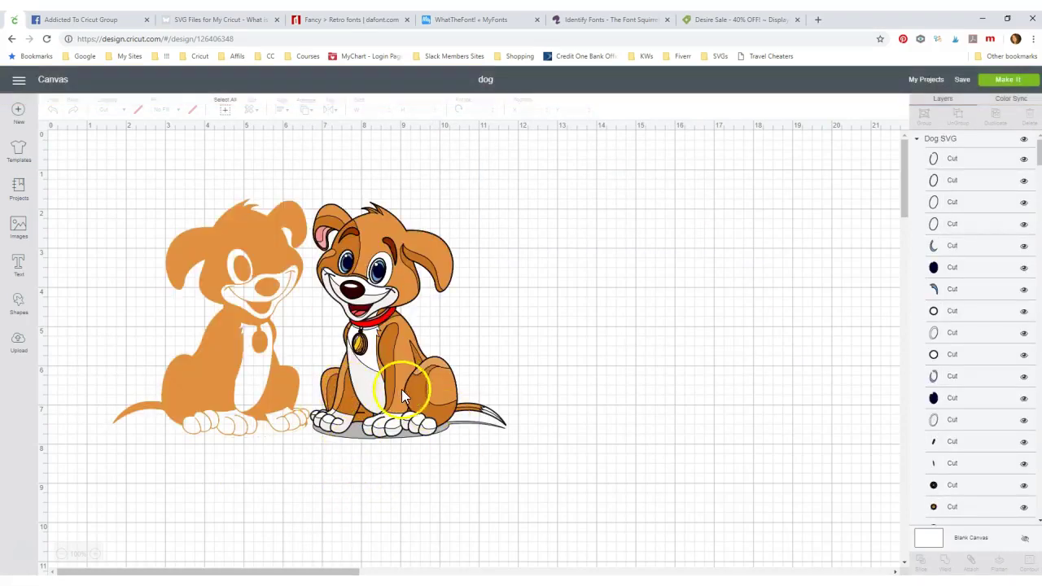
pyautogui.click(232, 248)
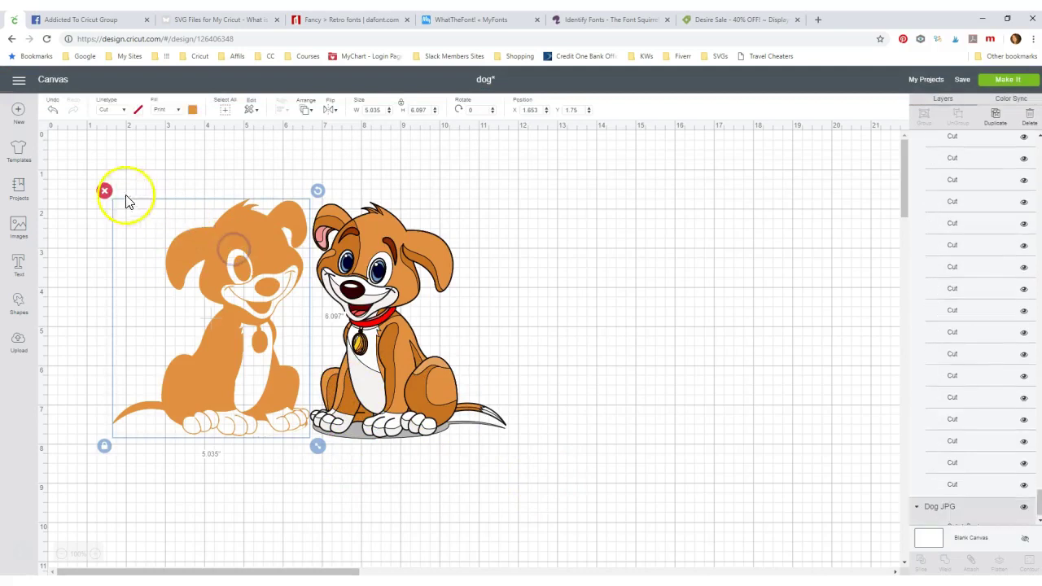
pyautogui.click(105, 191)
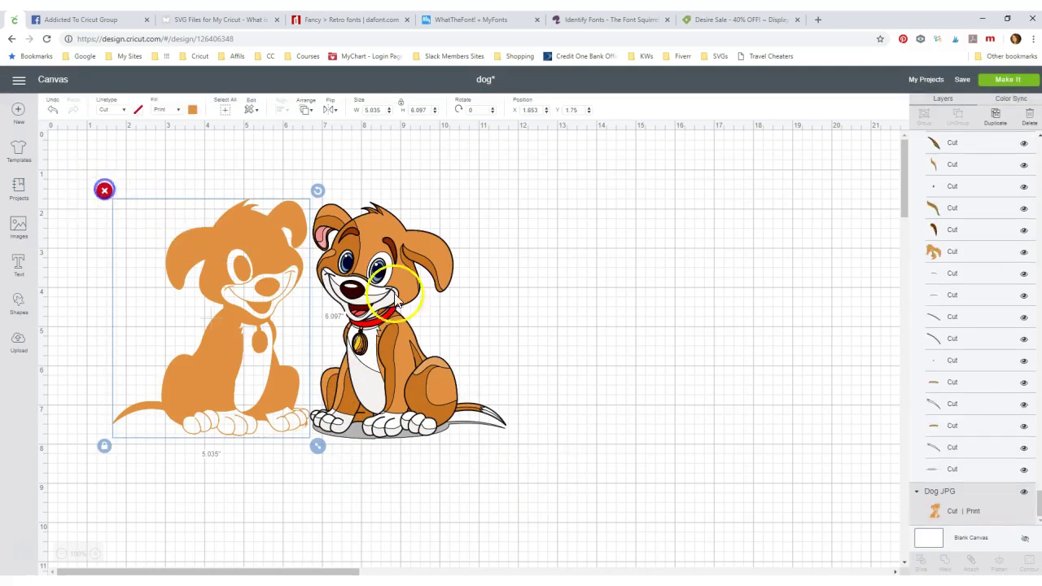
# Delete the remaining multicolored dog from the canvas.
pyautogui.click(312, 261)
pyautogui.click(301, 187)
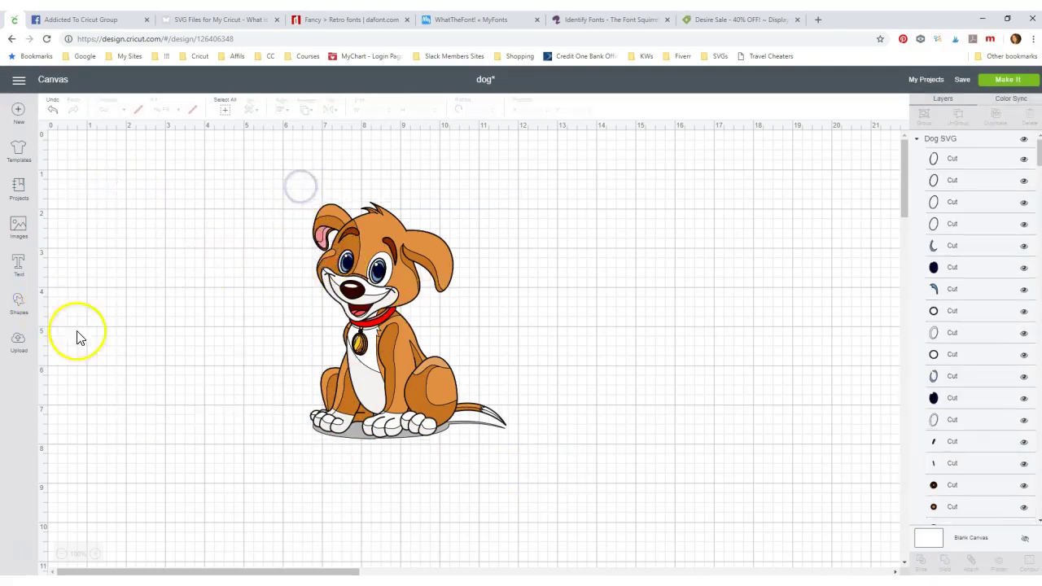
pyautogui.click(354, 242)
pyautogui.click(300, 189)
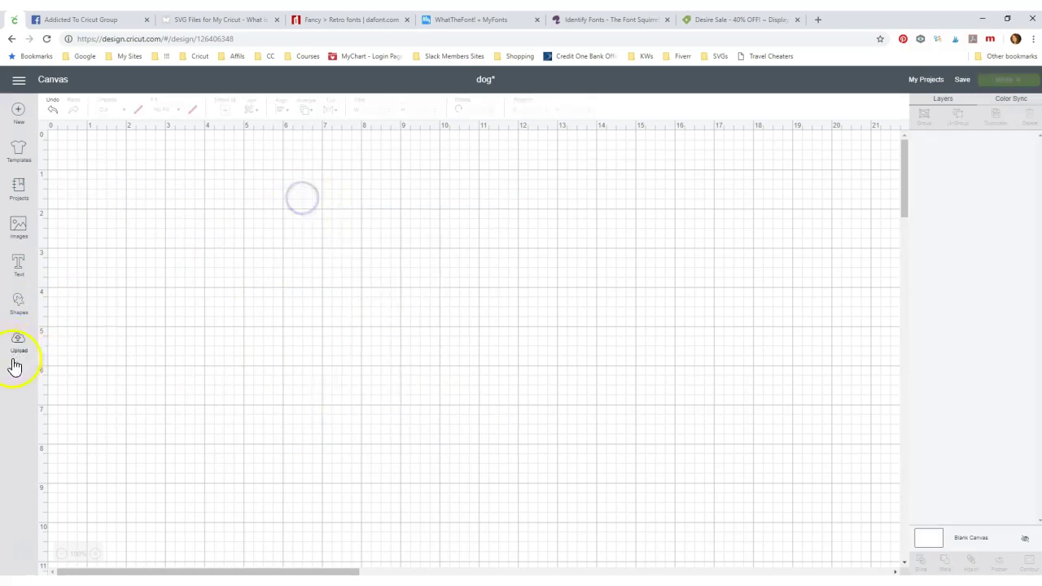
# Add the text "the line" to the empty canvas and set its font to Sierra Madre, searching the fonts for "sierra".
pyautogui.click(18, 264)
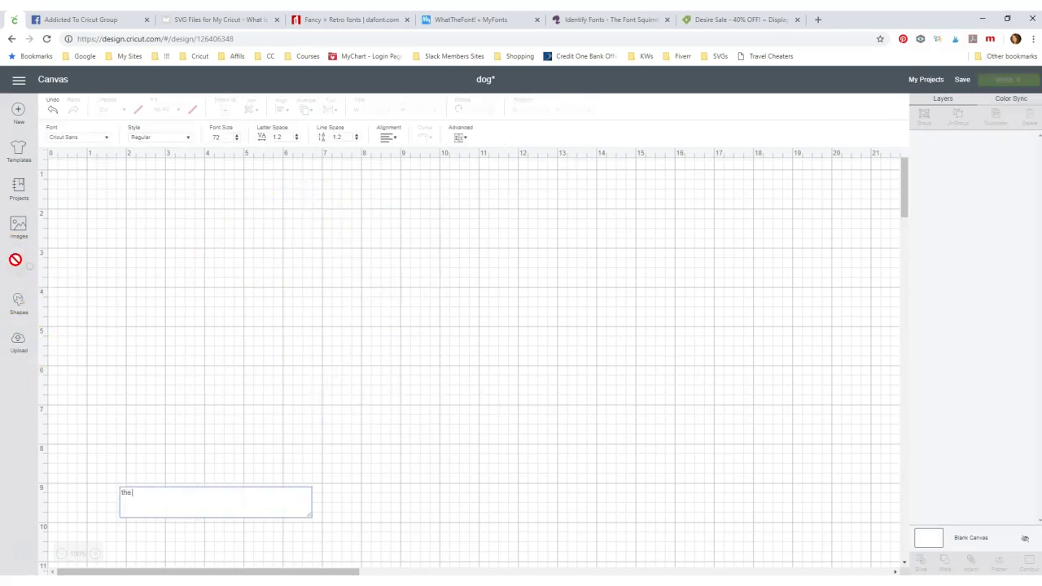
pyautogui.write('the line')
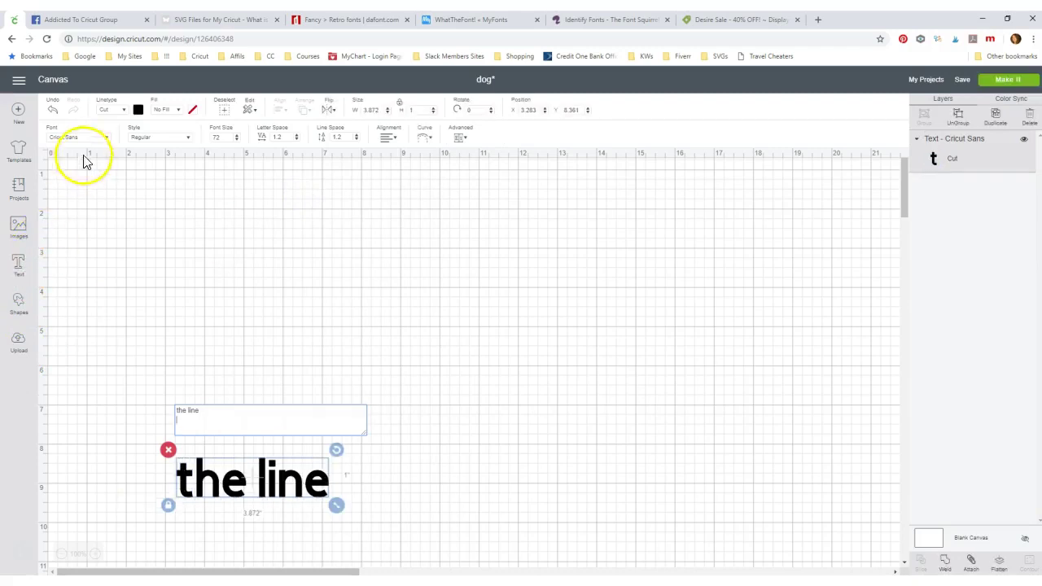
pyautogui.click(87, 144)
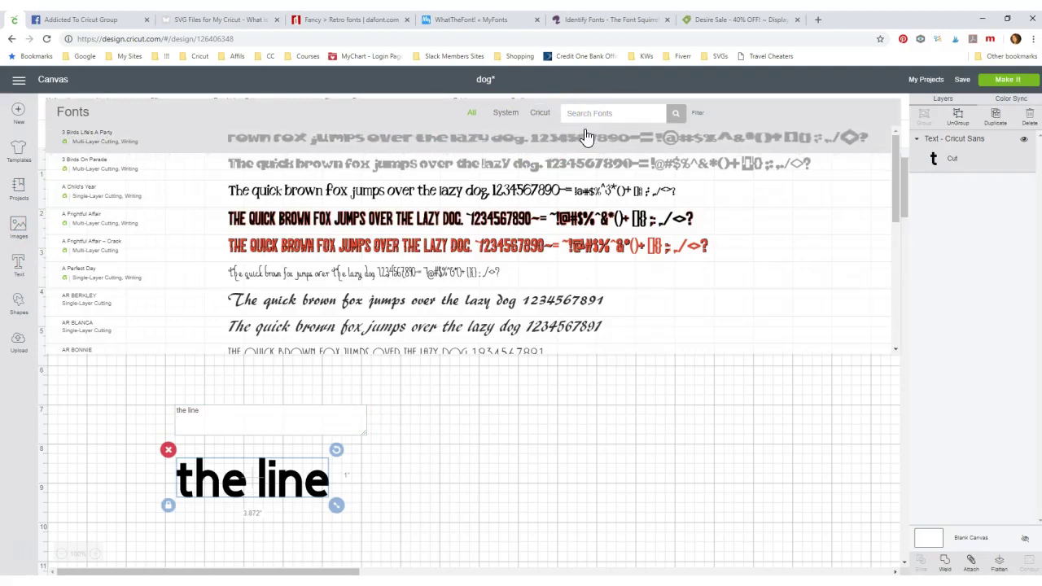
pyautogui.write('ie')
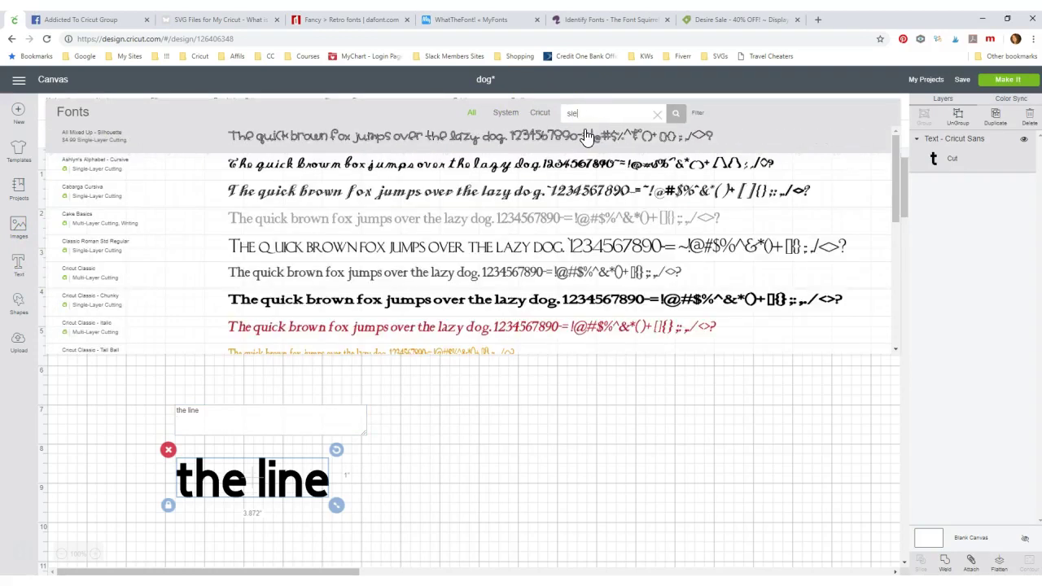
pyautogui.write('rra')
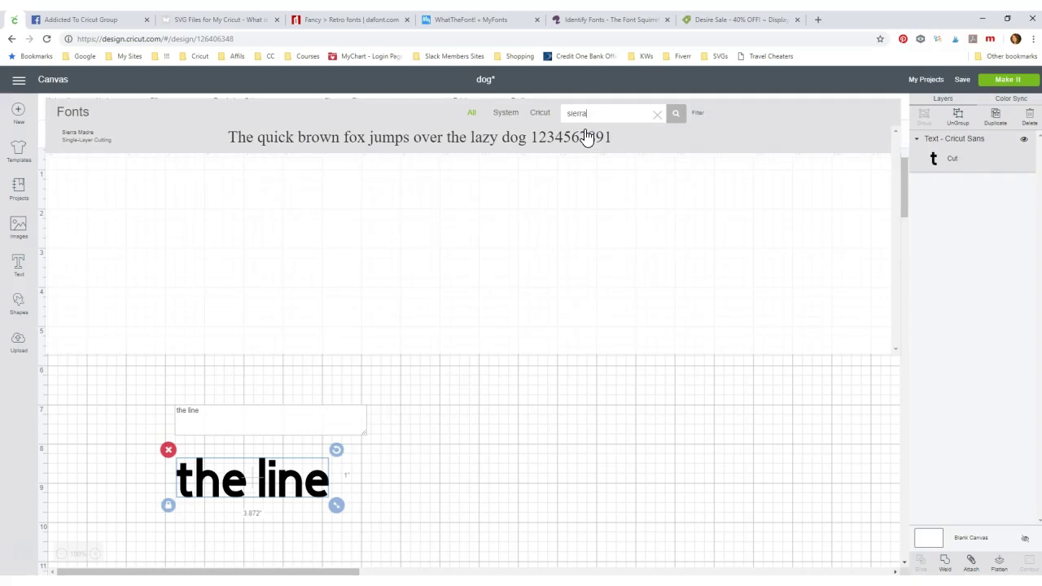
pyautogui.click(583, 134)
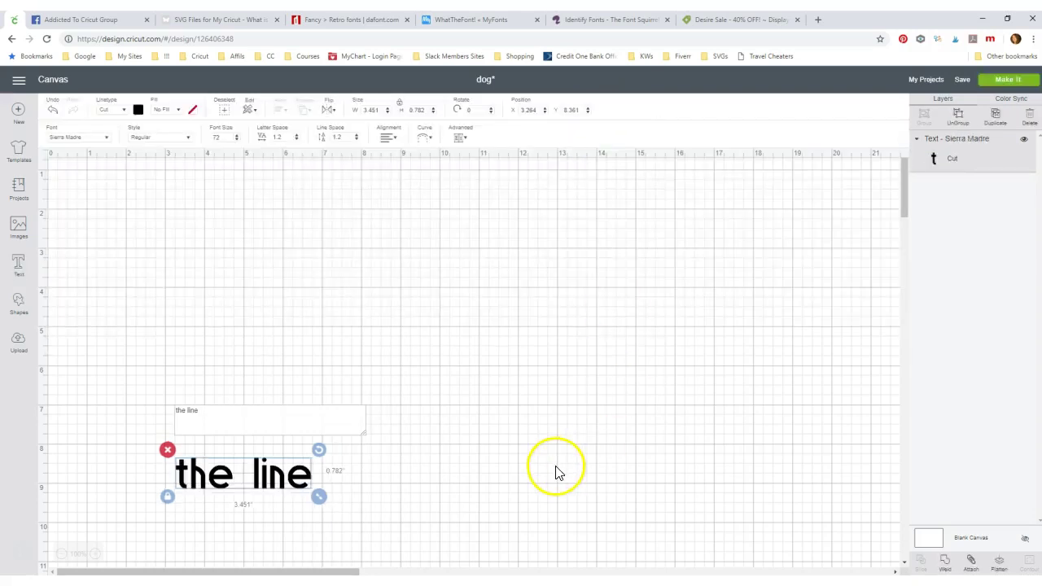